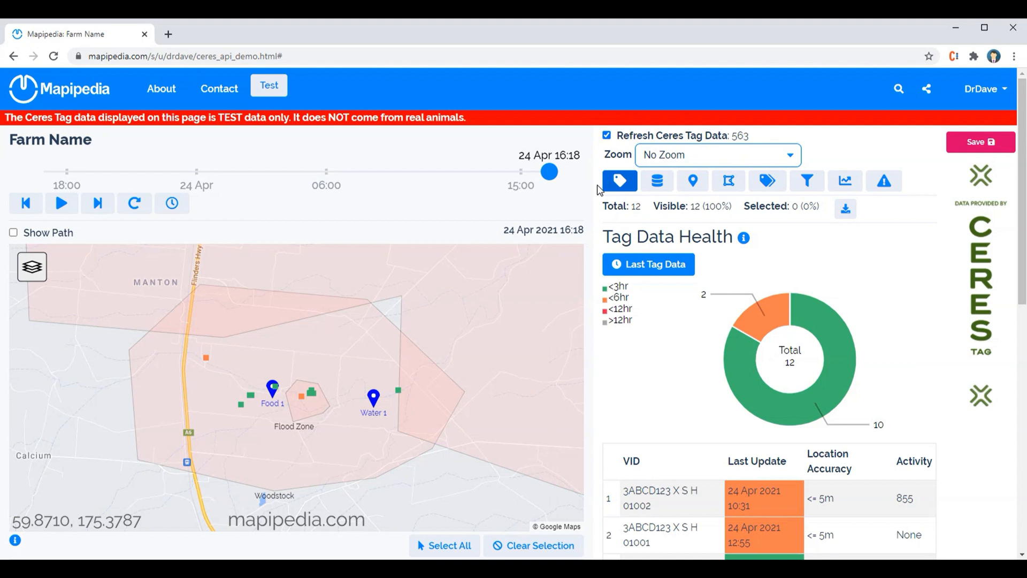
# Open the Master Data panel and download the tag list with master data, accepting the internal-use CSV agreement.
pyautogui.moveTo(398, 395)
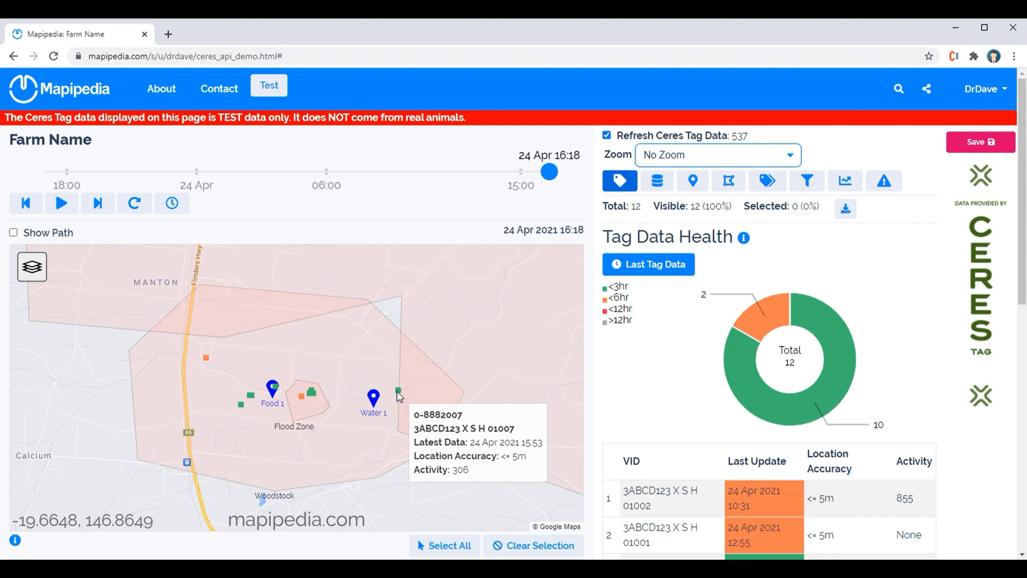
pyautogui.click(663, 187)
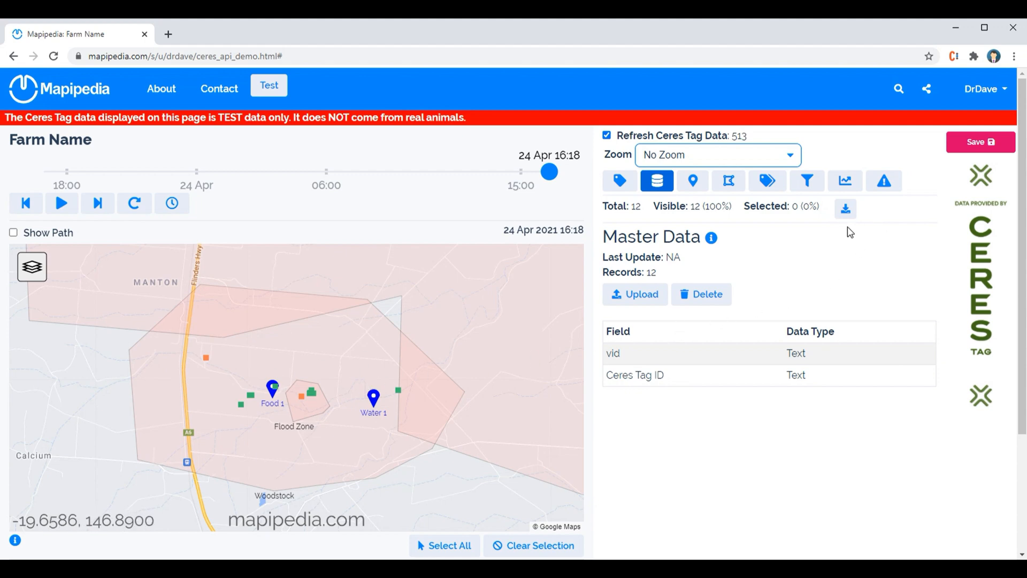
pyautogui.click(846, 212)
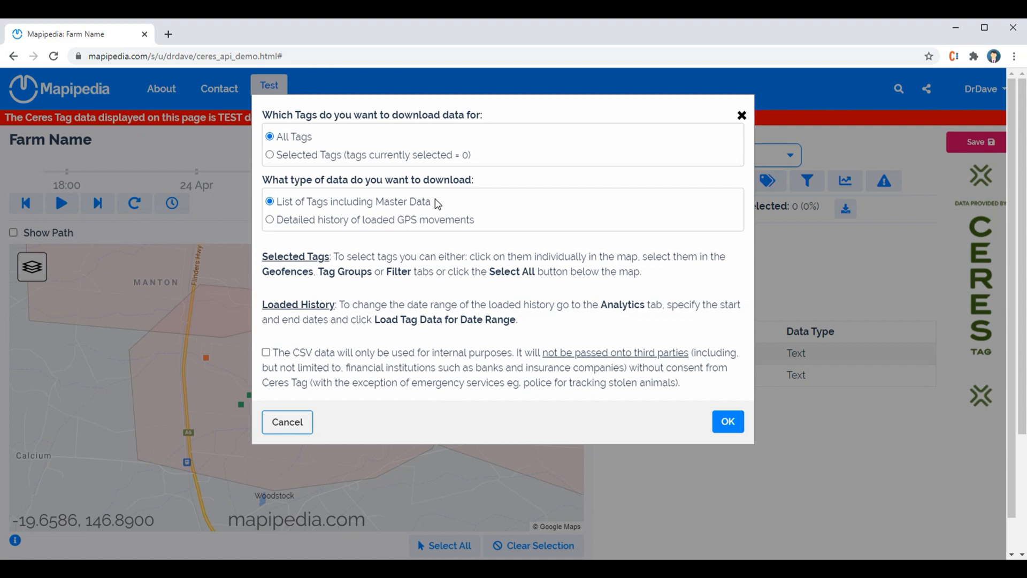
pyautogui.click(267, 353)
pyautogui.click(728, 423)
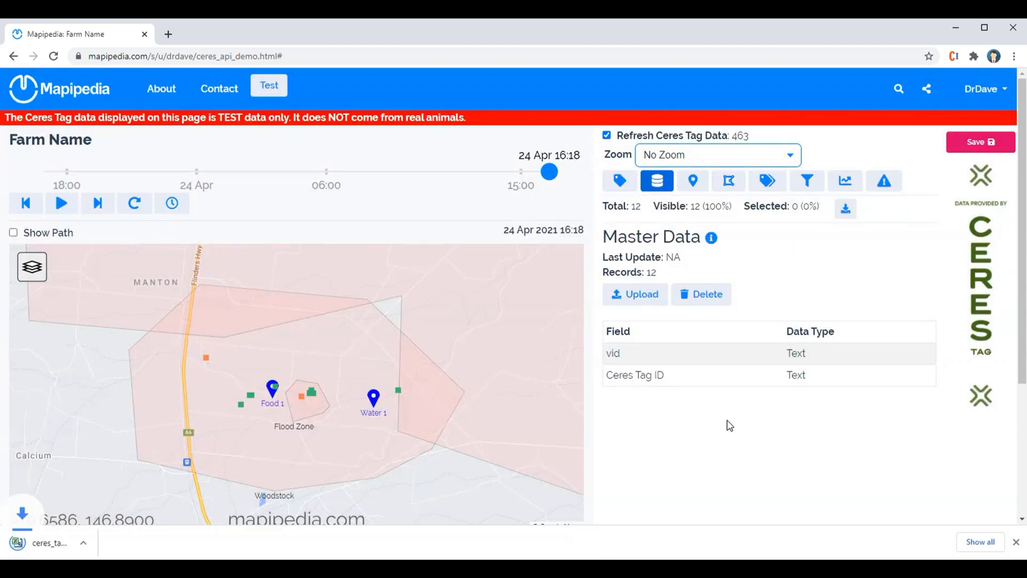
# Open the downloaded ceres_tags_summary CSV in Excel and autofit all column widths.
pyautogui.click(71, 544)
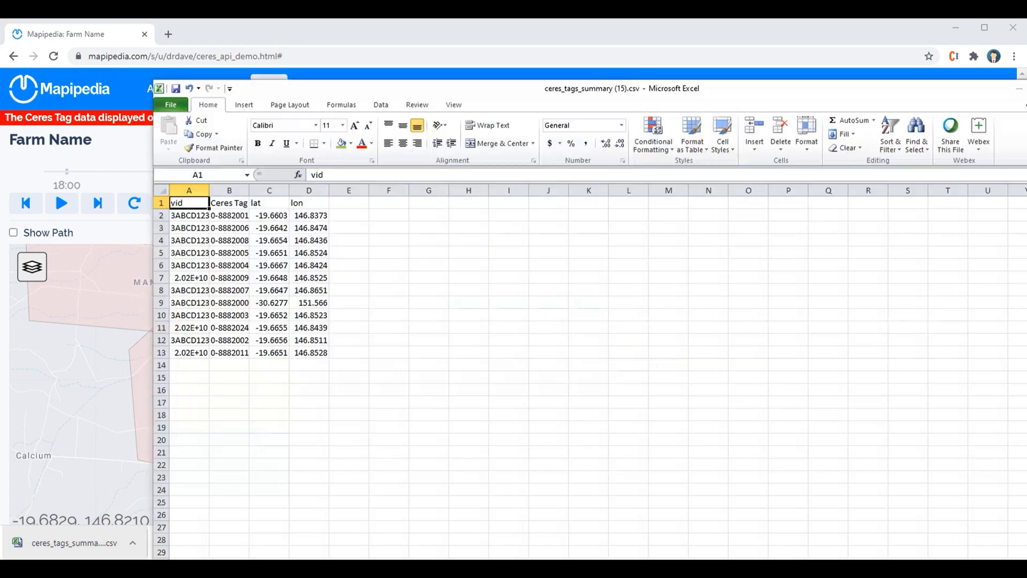
pyautogui.click(265, 190)
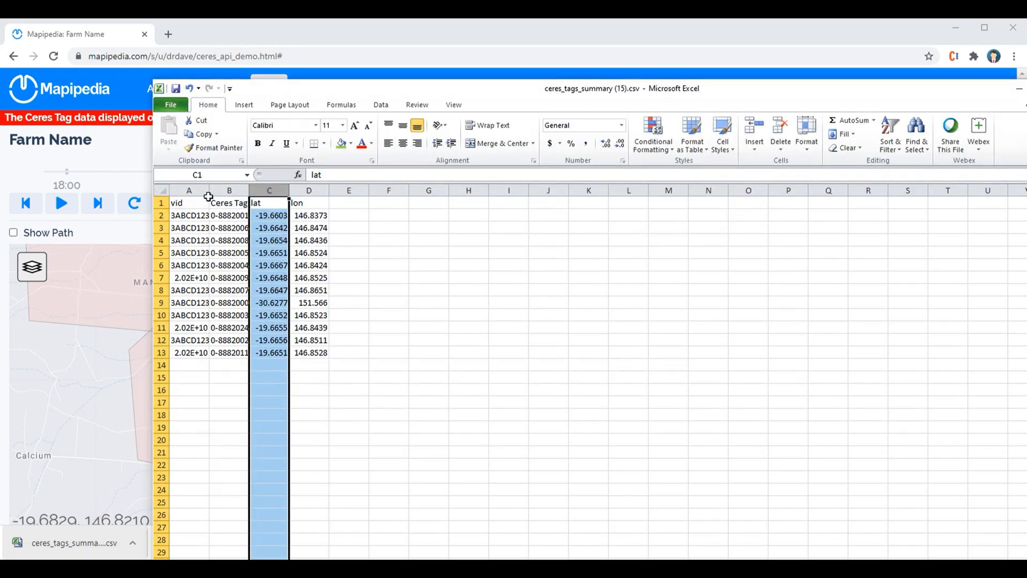
pyautogui.click(167, 191)
pyautogui.doubleClick(210, 190)
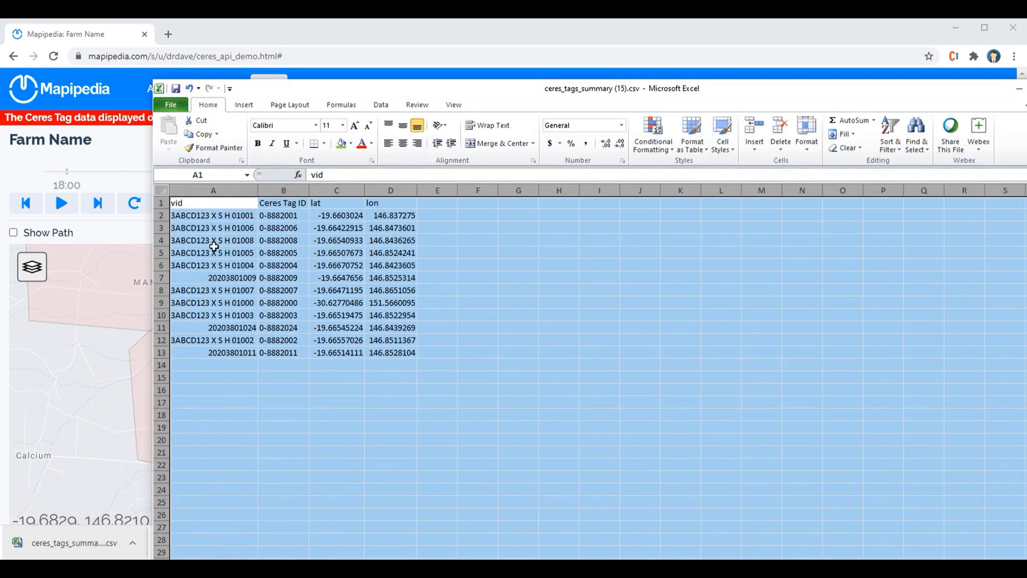
pyautogui.click(214, 249)
pyautogui.click(206, 204)
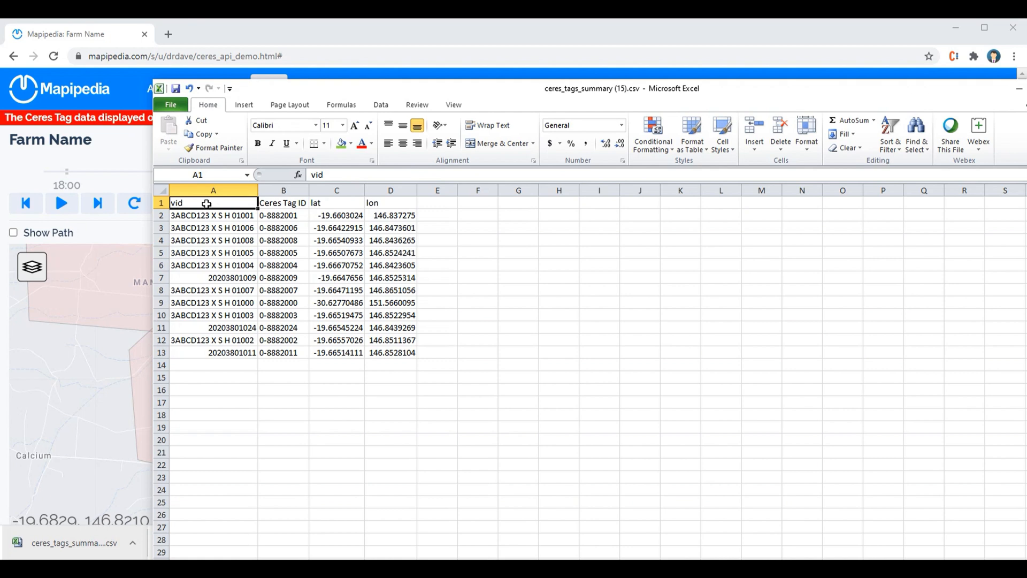
pyautogui.click(279, 203)
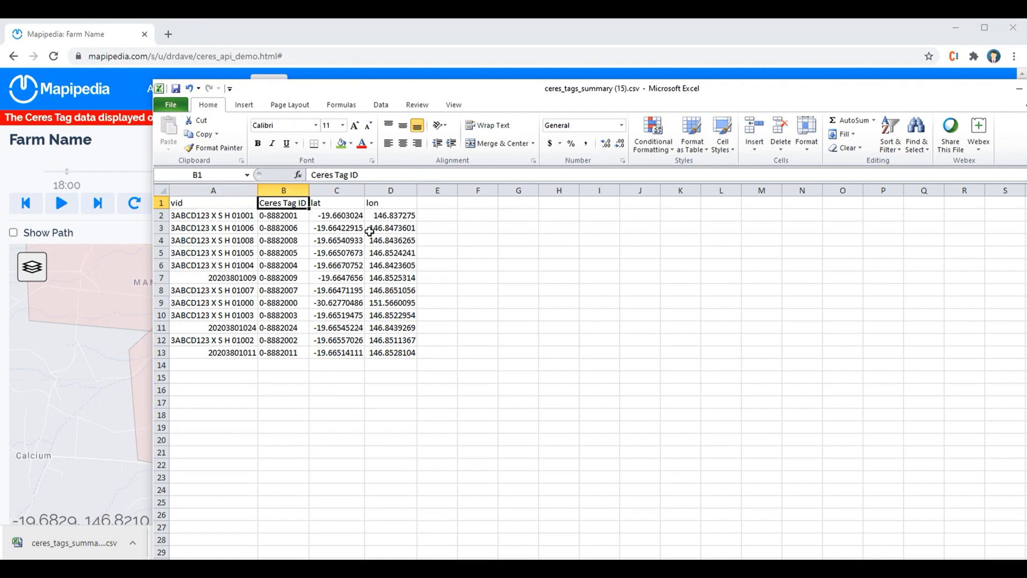
# Delete the lat and lon columns from the spreadsheet.
pyautogui.moveTo(341, 189); pyautogui.dragTo(385, 186)
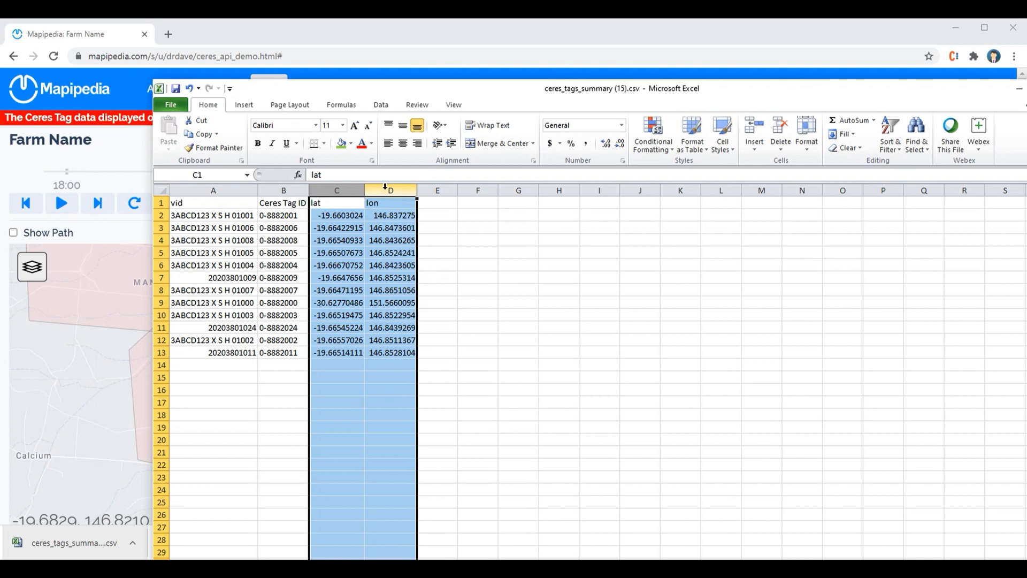
pyautogui.rightClick(385, 187)
pyautogui.click(424, 284)
pyautogui.click(434, 278)
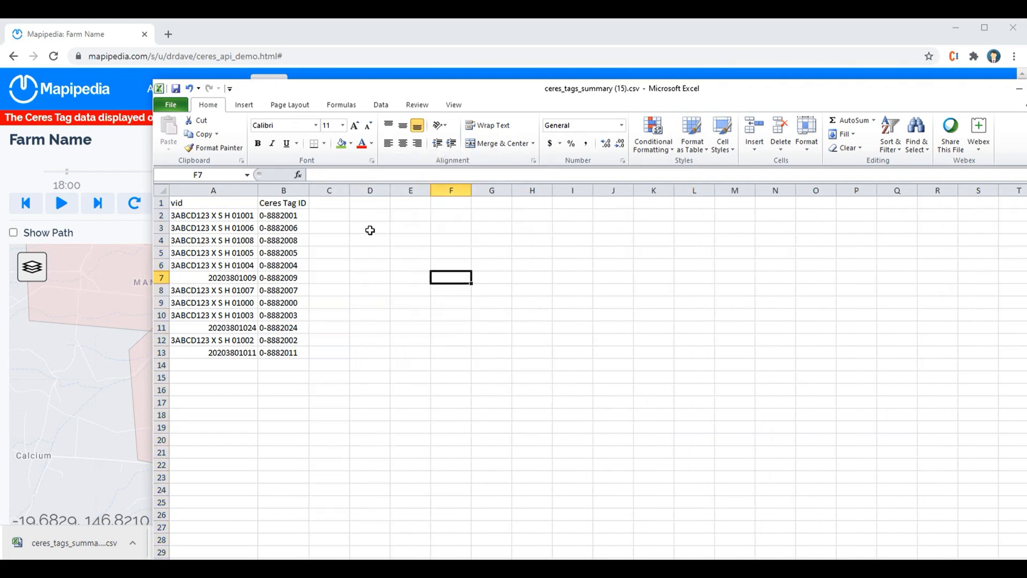
# Add column headers Sex, Breed, DOB and Stuff2 in cells C1 to F1.
pyautogui.click(329, 208)
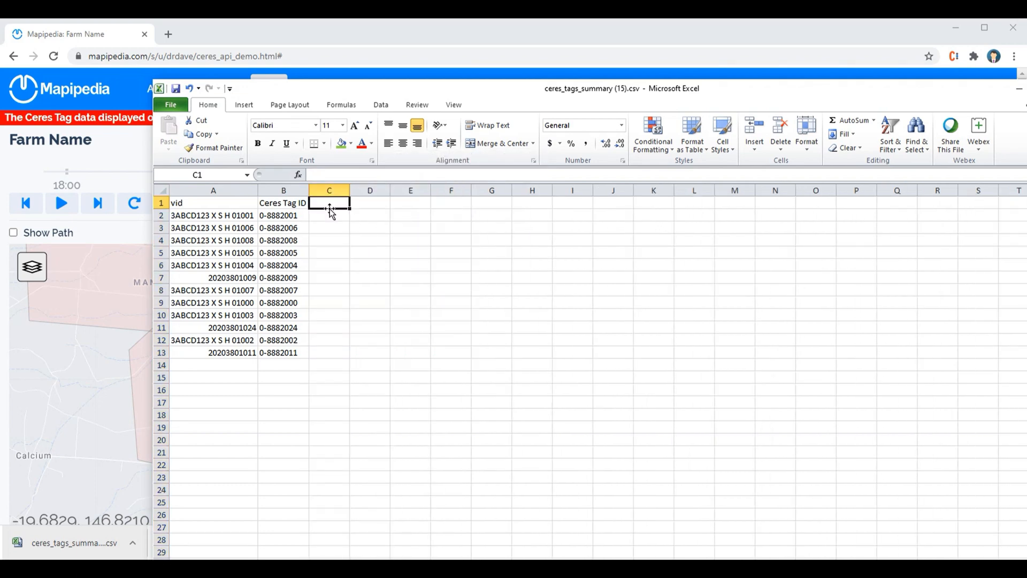
pyautogui.write('Sex')
pyautogui.press('Tab')
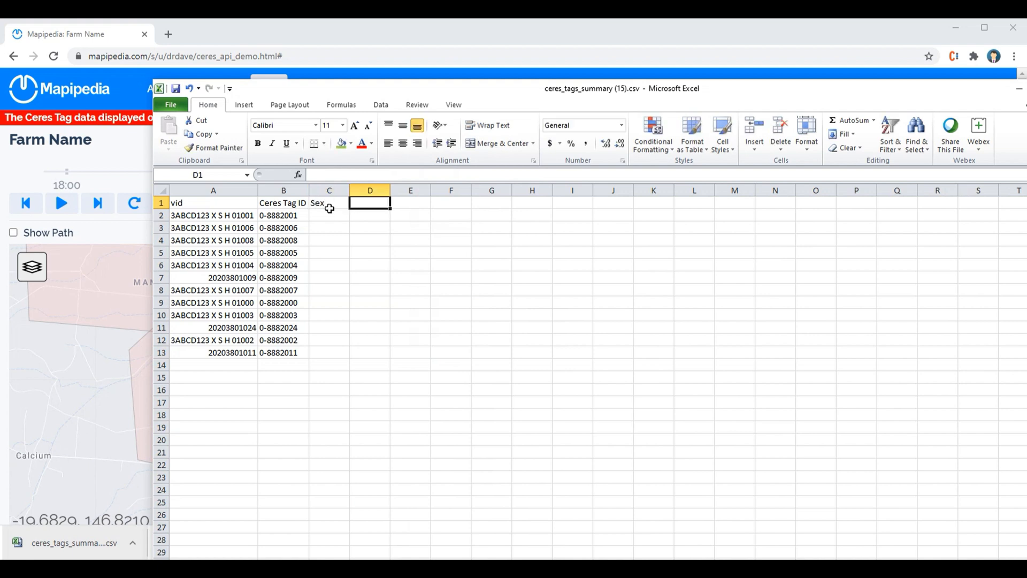
pyautogui.write('Breed')
pyautogui.press('Tab')
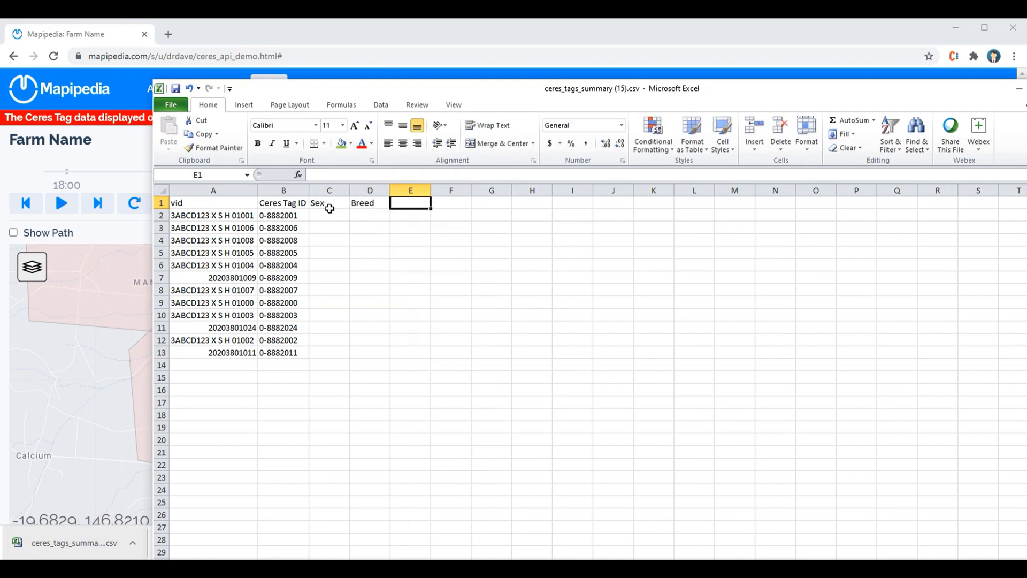
pyautogui.write('DOB')
pyautogui.press('Tab')
pyautogui.write('Sta')
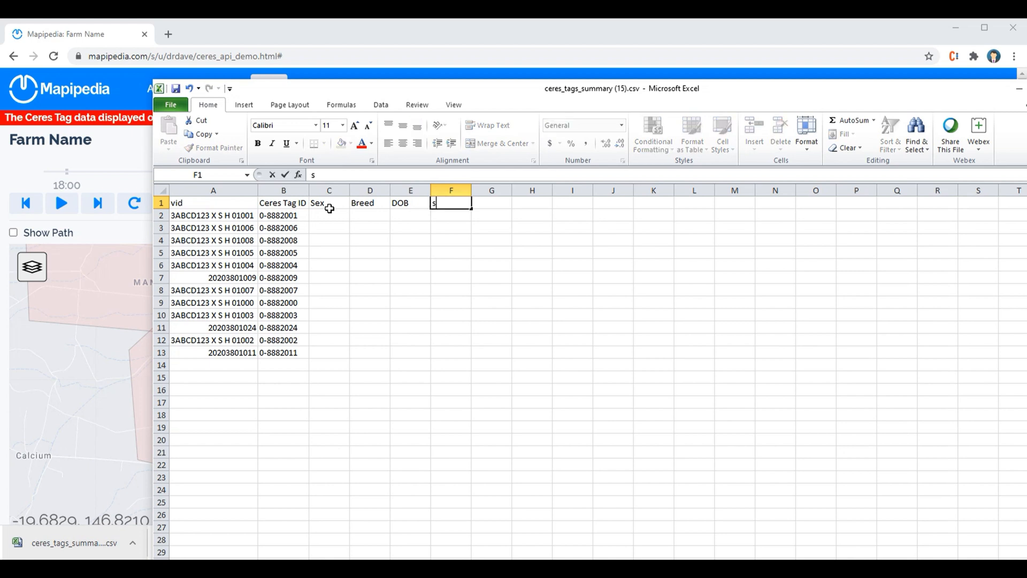
pyautogui.press('BackSpace')
pyautogui.press('BackSpace')
pyautogui.press('BackSpace')
pyautogui.write('Stuff2')
pyautogui.press('Return')
pyautogui.press('Left')
pyautogui.press('Left')
# Fill the Sex column with M for rows 2 to 7 and F for rows 8 to 13.
pyautogui.click(330, 213)
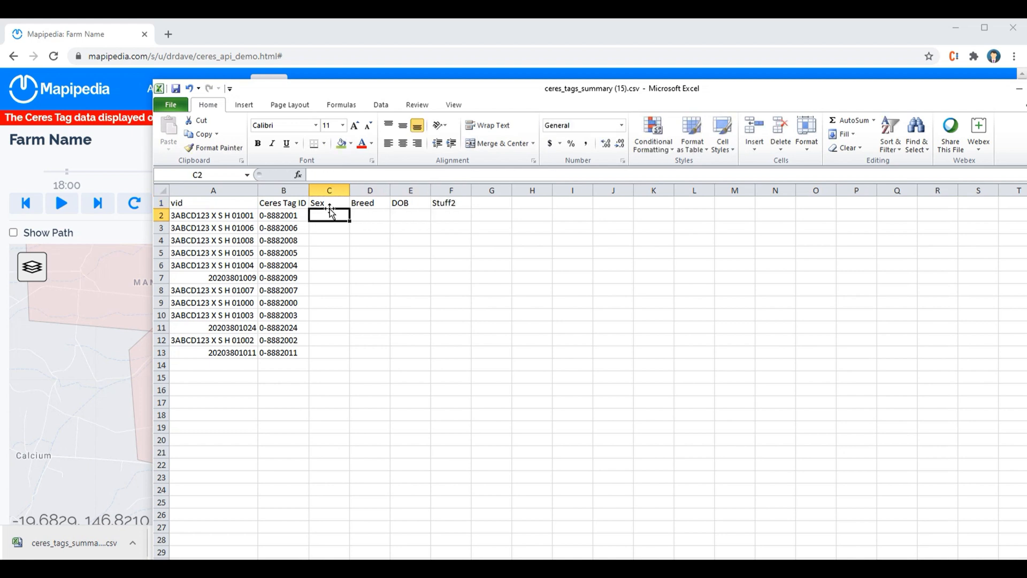
pyautogui.write('MM')
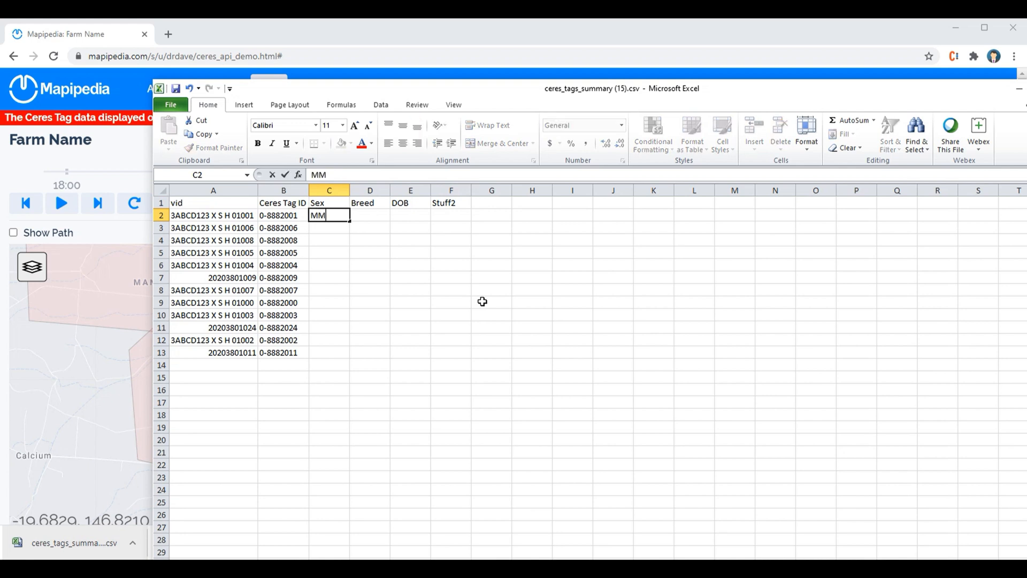
pyautogui.hotkey('shift', 'Down')
pyautogui.hotkey('shift', 'Down')
pyautogui.hotkey('shift', 'Down')
pyautogui.hotkey('shift', 'Down')
pyautogui.hotkey('shift', 'Down')
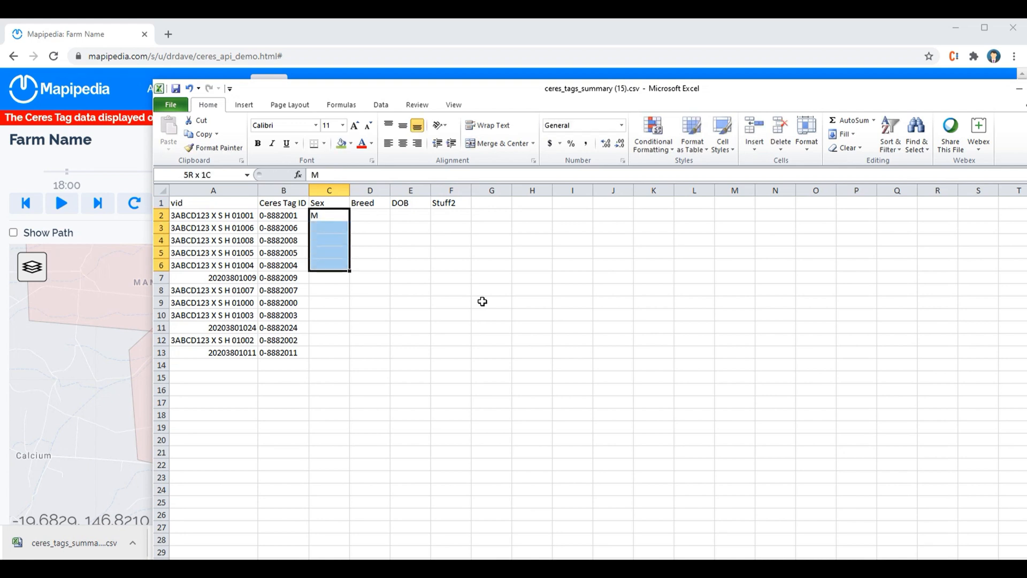
pyautogui.hotkey('ctrl', 'c')
pyautogui.press('Down')
pyautogui.press('Down')
pyautogui.press('Up')
pyautogui.press('Up')
pyautogui.hotkey('ctrl', 'c')
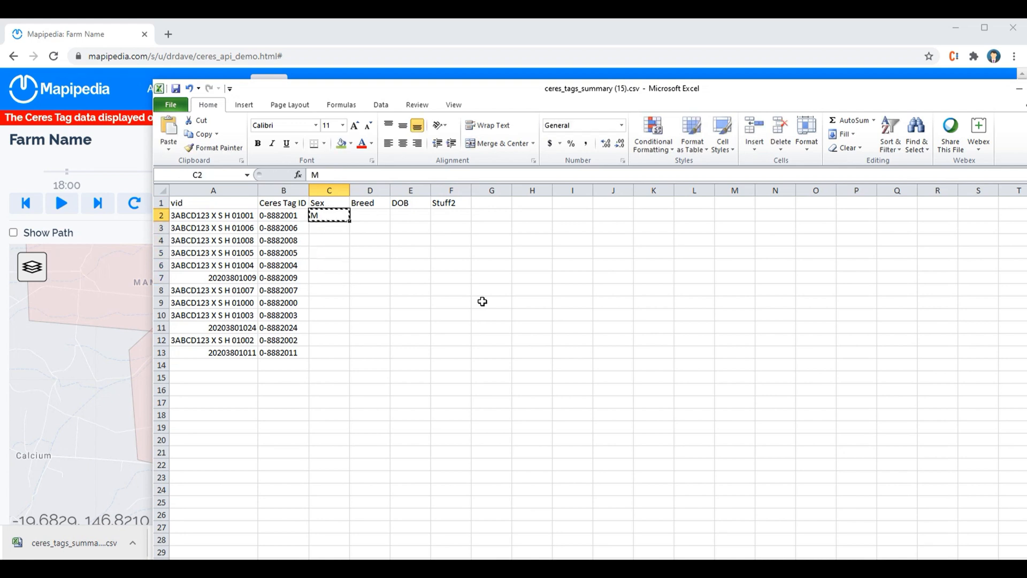
pyautogui.press('Down')
pyautogui.hotkey('shift', 'Down')
pyautogui.hotkey('shift', 'Down')
pyautogui.hotkey('shift', 'Down')
pyautogui.hotkey('shift', 'Down')
pyautogui.hotkey('ctrl', 'v')
pyautogui.press('Down')
pyautogui.press('Down')
pyautogui.press('Down')
pyautogui.press('Down')
pyautogui.press('Down')
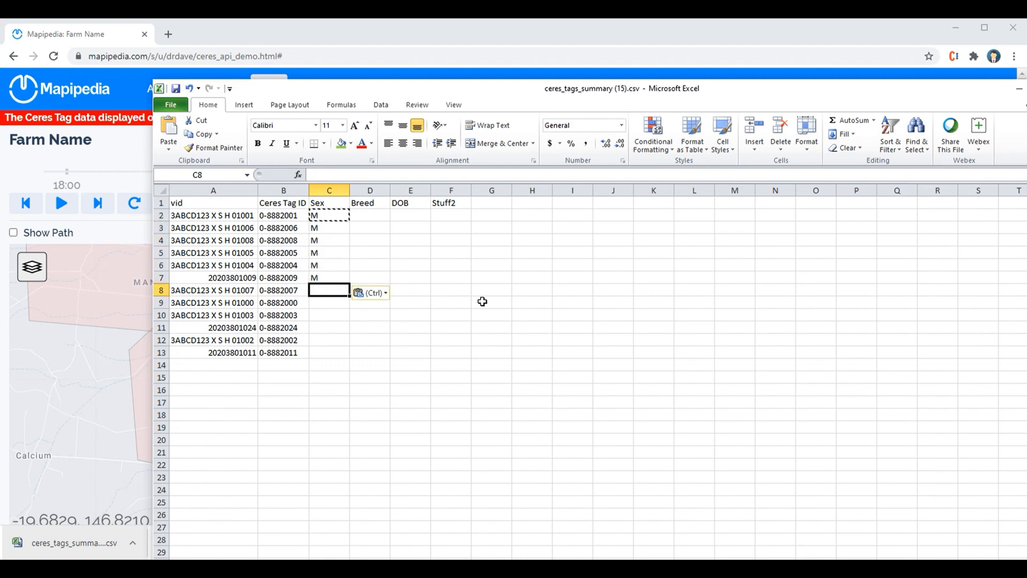
pyautogui.write('f')
pyautogui.press('Return')
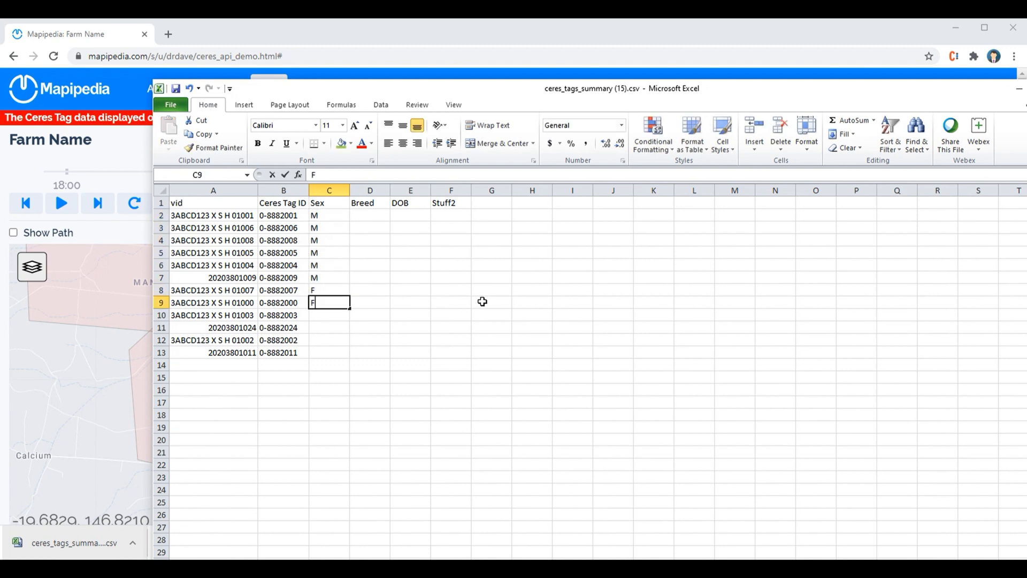
pyautogui.write('F F F F F')
pyautogui.press('Return')
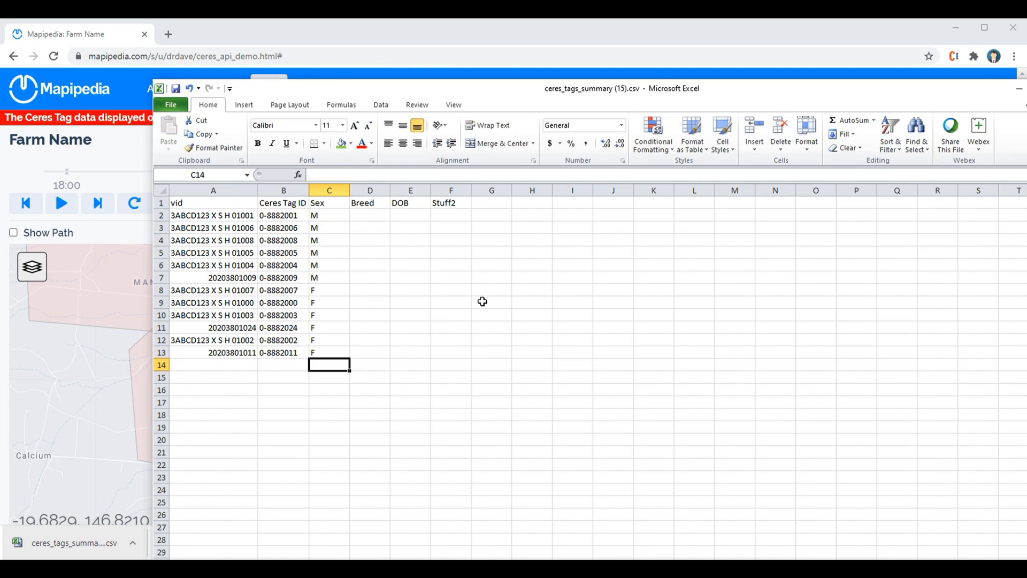
# Fill the Breed column with Hereford for rows 2 to 8.
pyautogui.press('Up')
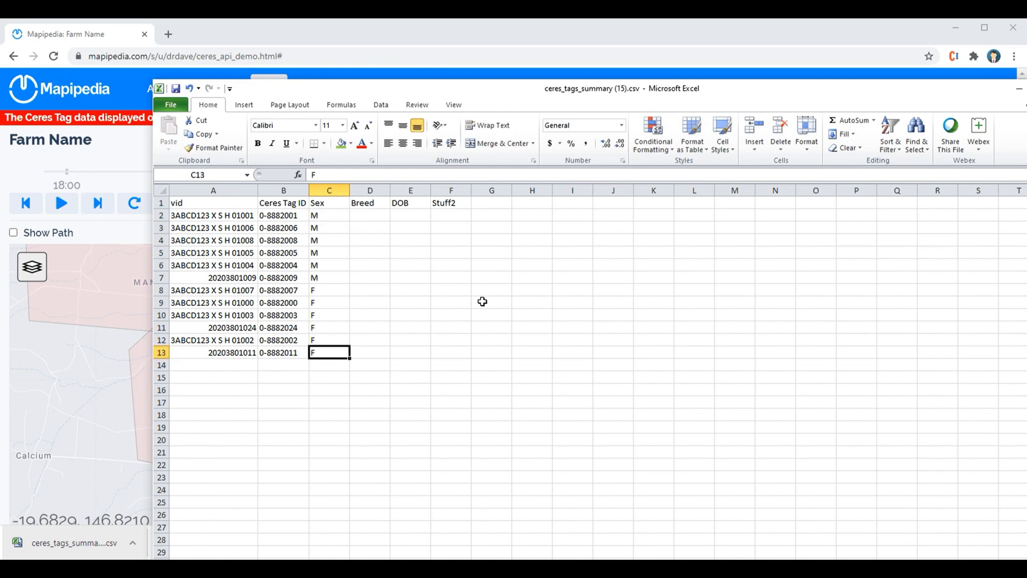
pyautogui.click(268, 214)
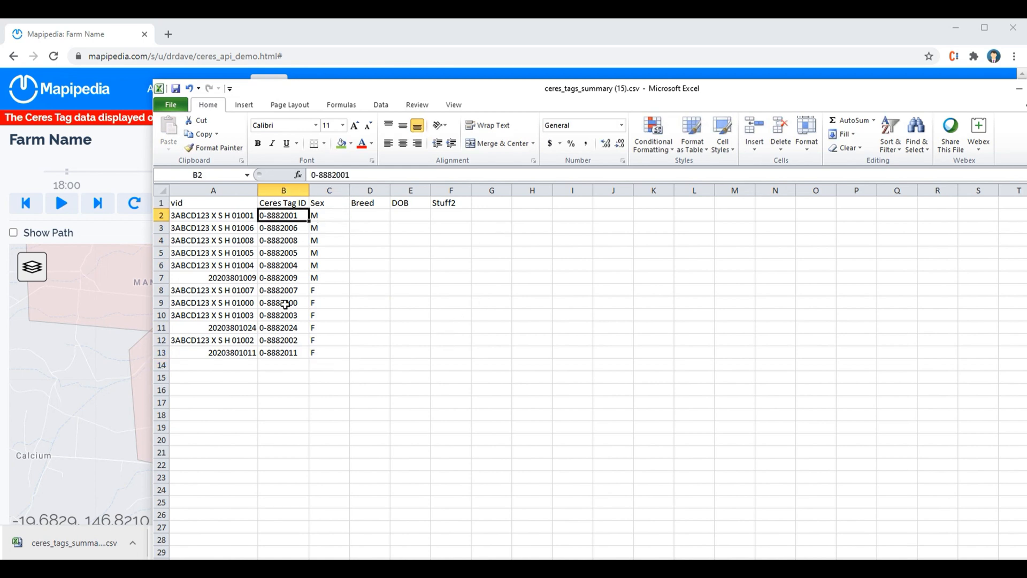
pyautogui.click(376, 214)
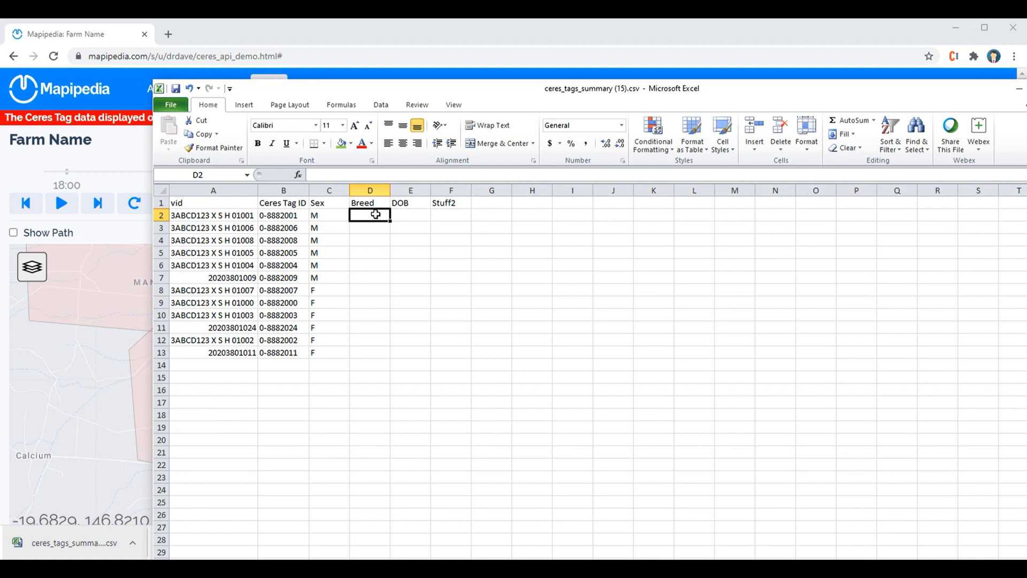
pyautogui.doubleClick(376, 214)
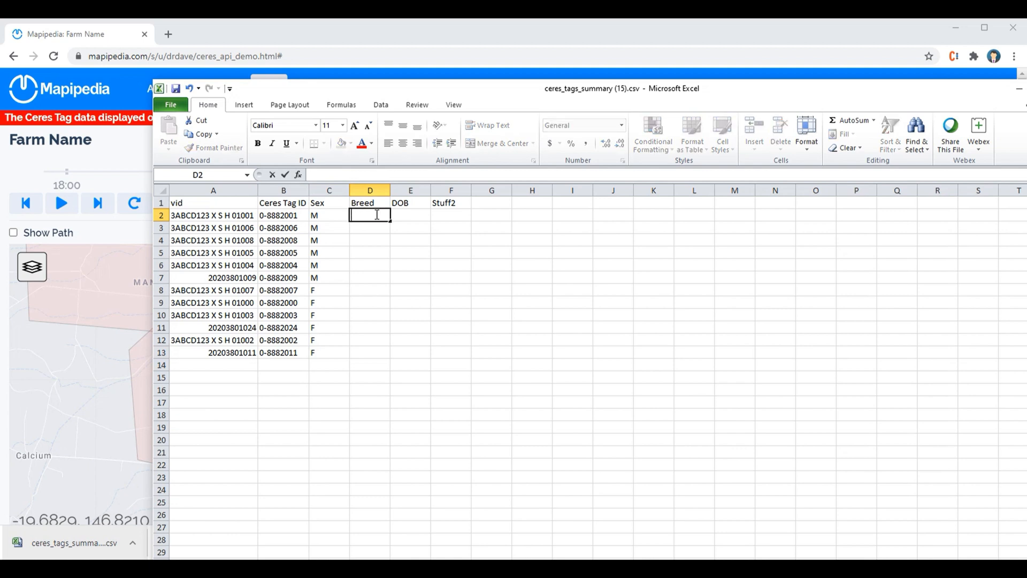
pyautogui.write('Hereford')
pyautogui.press('Return')
pyautogui.click(376, 214)
pyautogui.hotkey('ctrl', 'c')
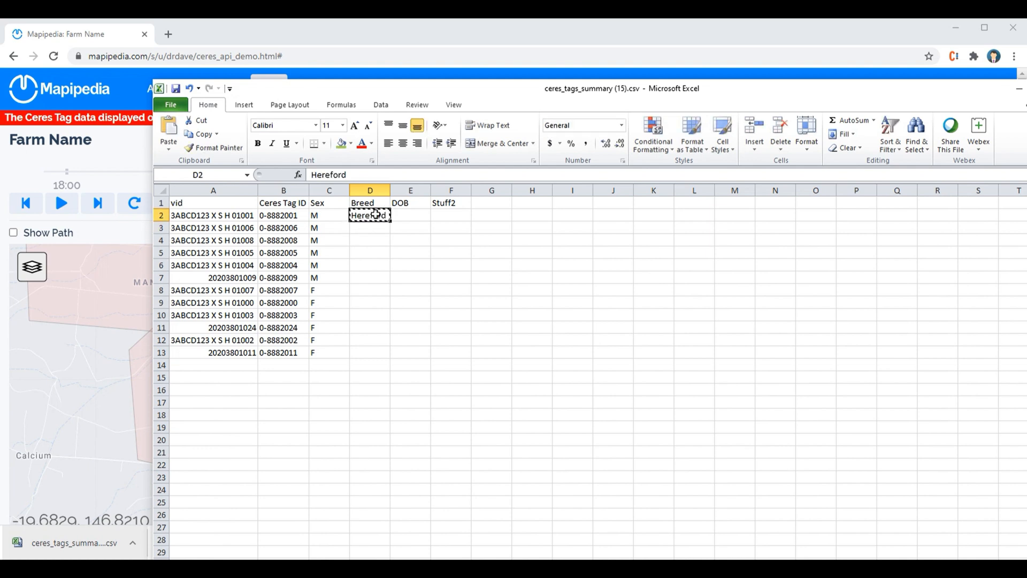
pyautogui.hotkey('shift', 'Down')
pyautogui.hotkey('shift', 'Down')
pyautogui.hotkey('shift', 'Down')
pyautogui.hotkey('shift', 'Down')
pyautogui.hotkey('shift', 'Down')
pyautogui.hotkey('shift', 'Down')
pyautogui.hotkey('ctrl', 'v')
pyautogui.press('Down')
pyautogui.press('Down')
pyautogui.press('Down')
pyautogui.press('Down')
pyautogui.press('Down')
pyautogui.press('Down')
pyautogui.press('Down')
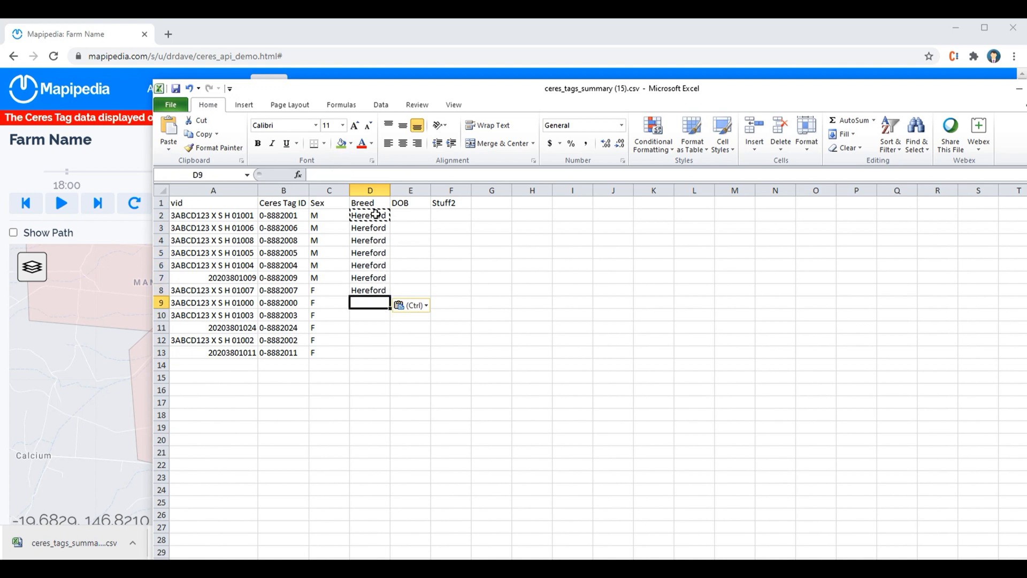
# Fill the Breed column with Other for rows 9 to 13.
pyautogui.write('Other')
pyautogui.press('Return')
pyautogui.press('Up')
pyautogui.hotkey('ctrl', 'c')
pyautogui.hotkey('shift', 'Down')
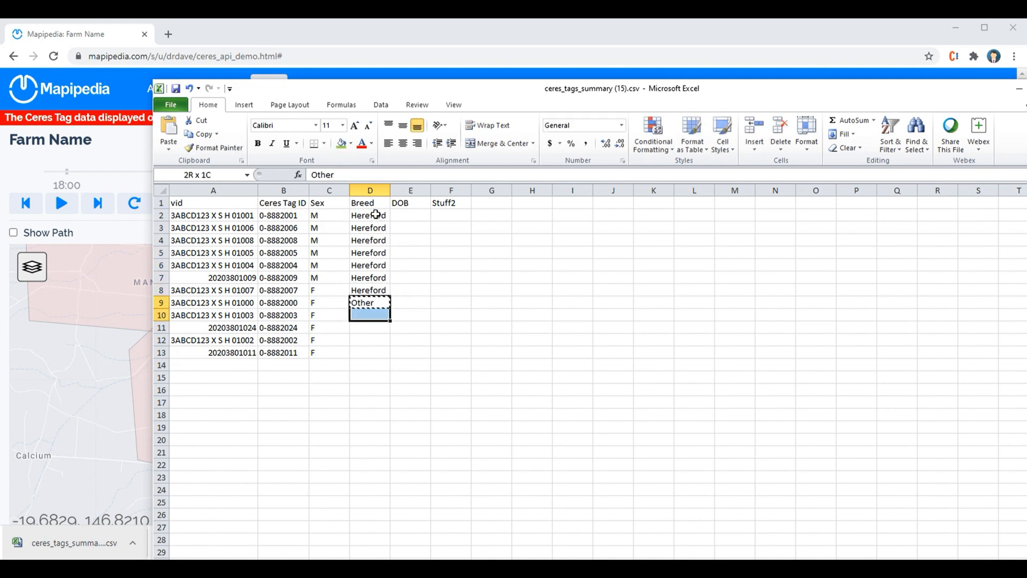
pyautogui.hotkey('shift', 'Down')
pyautogui.hotkey('shift', 'Down')
pyautogui.hotkey('shift', 'Down')
pyautogui.hotkey('ctrl', 'v')
# Enter a date of birth for the first tag in the DOB column.
pyautogui.press('Right')
pyautogui.press('Up')
pyautogui.press('Up')
pyautogui.press('Up')
pyautogui.press('Up')
pyautogui.press('Up')
pyautogui.press('Up')
pyautogui.press('Up')
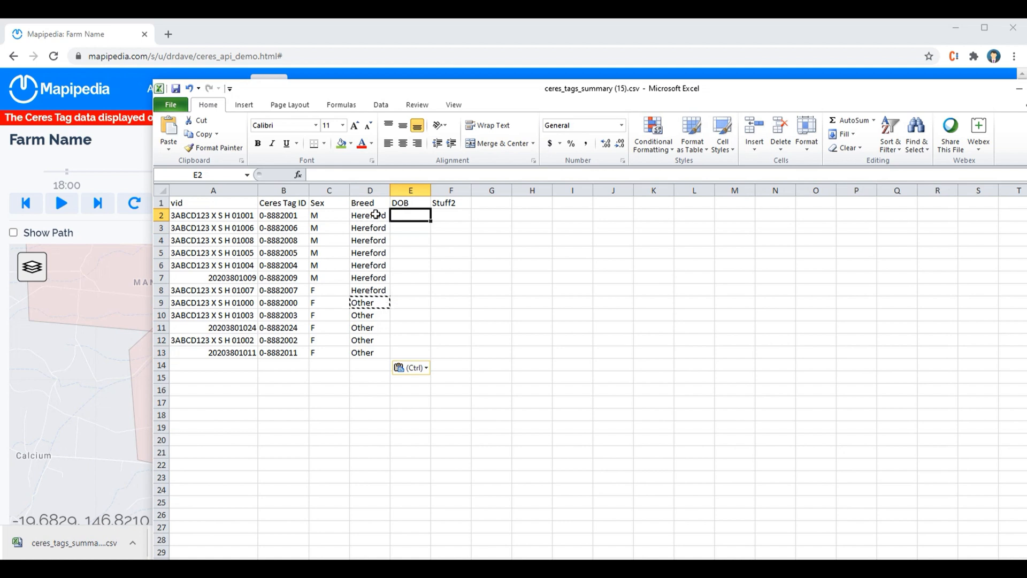
pyautogui.write('1/02/')
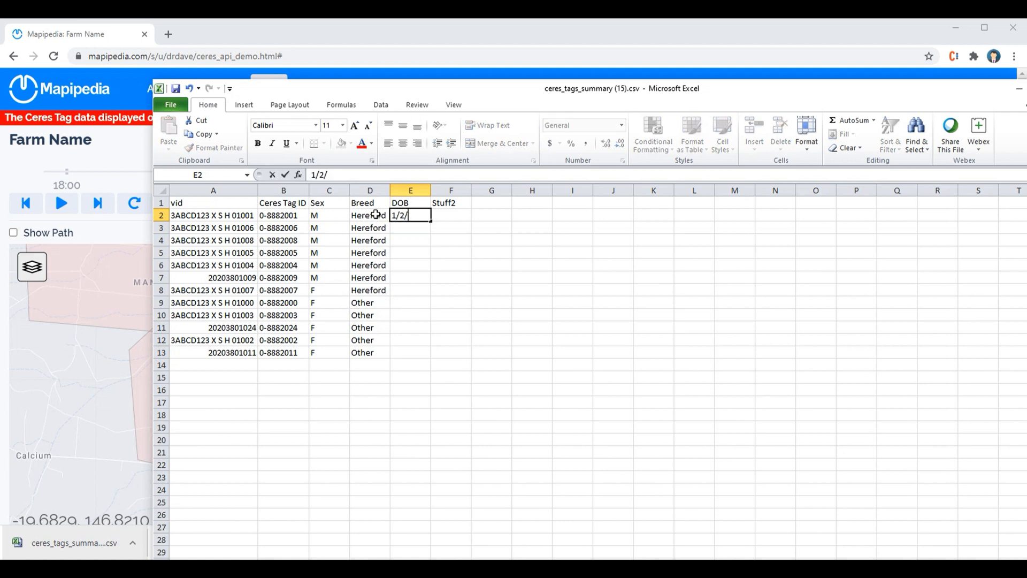
pyautogui.write('2020')
pyautogui.press('Return')
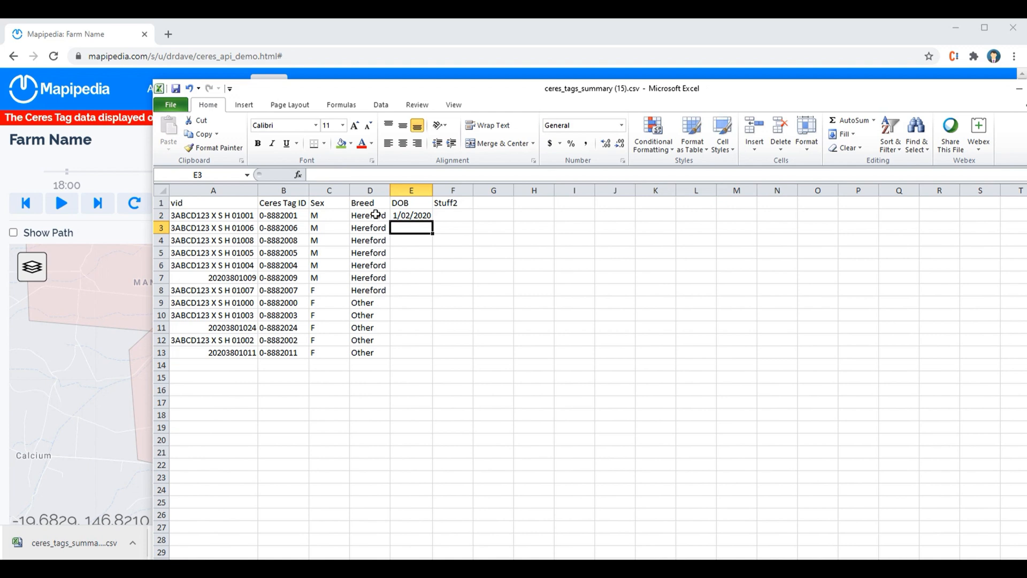
# Enter the second tag's date of birth, then fill the monthly date series down the DOB column to row 13.
pyautogui.write('1/')
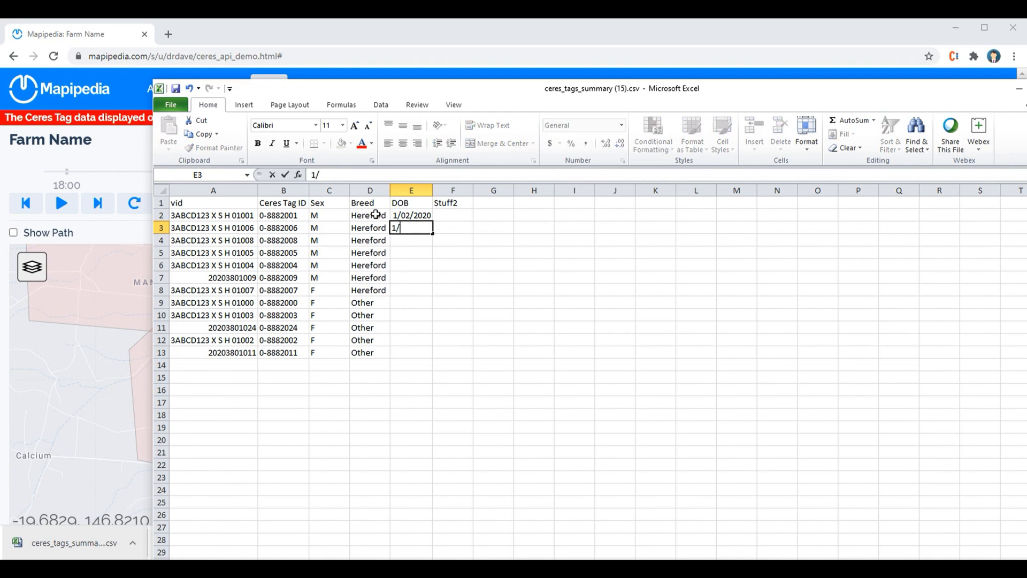
pyautogui.write('03/2020')
pyautogui.press('Return')
pyautogui.moveTo(400, 215); pyautogui.dragTo(412, 228)
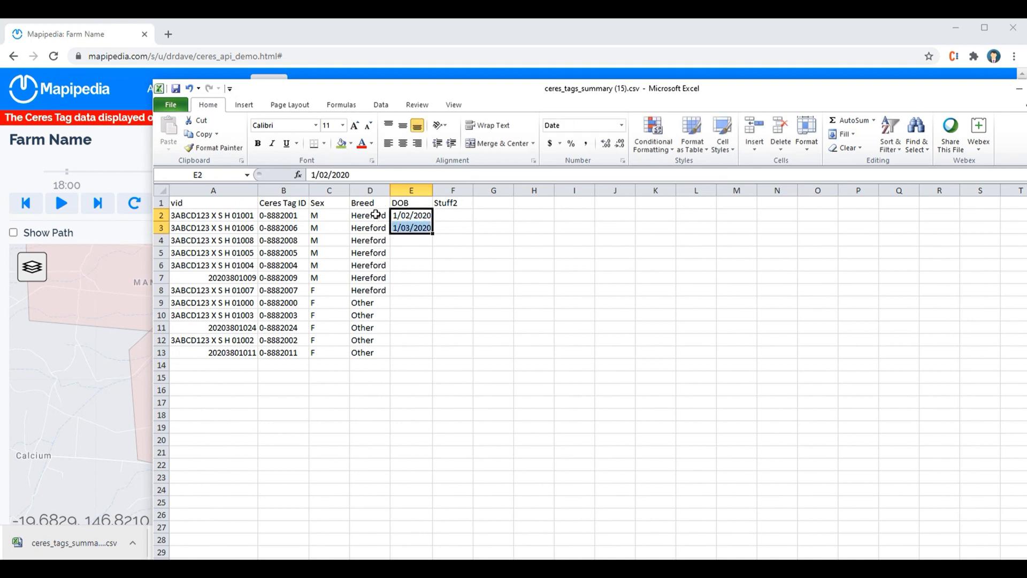
pyautogui.doubleClick(437, 235)
pyautogui.click(415, 244)
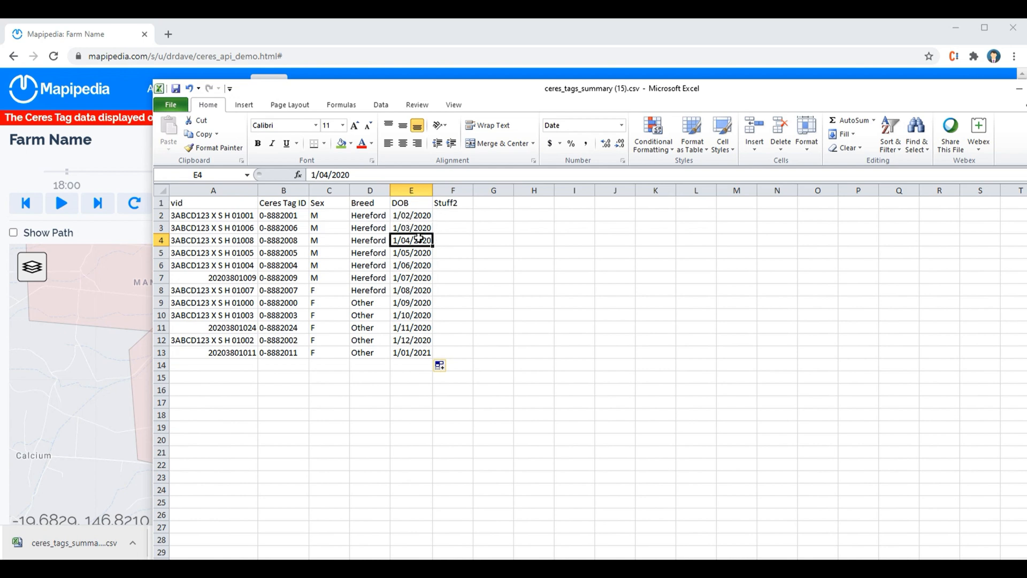
# Apply the custom date format dd-mmm-yyyy to the whole DOB column.
pyautogui.click(410, 191)
pyautogui.rightClick(410, 193)
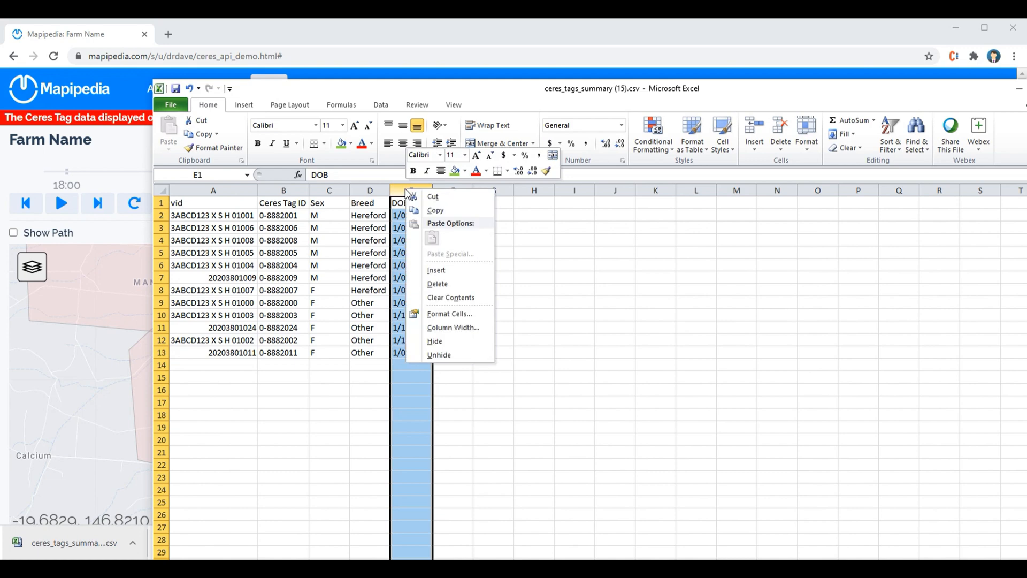
pyautogui.click(447, 313)
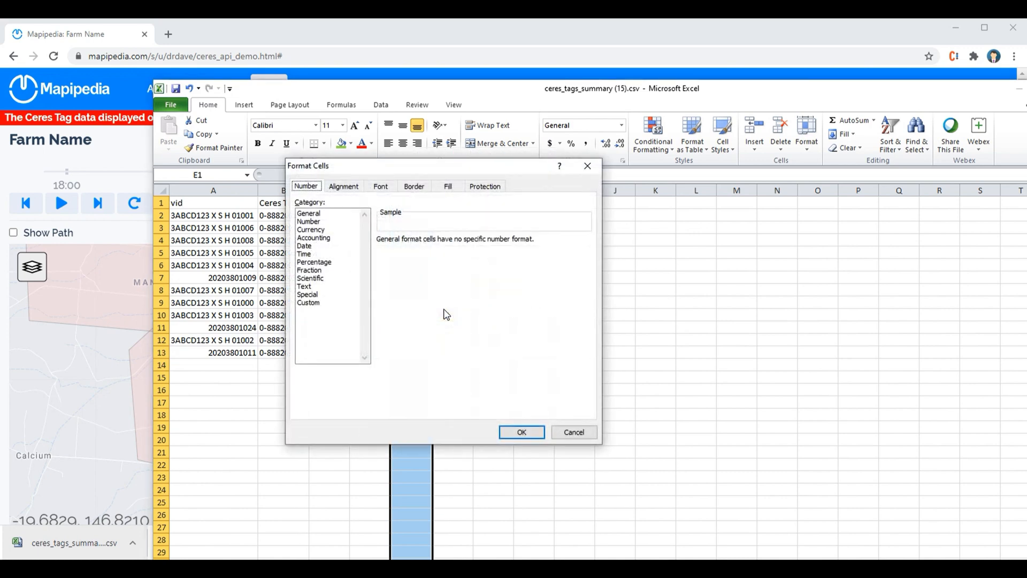
pyautogui.click(308, 303)
pyautogui.doubleClick(419, 252)
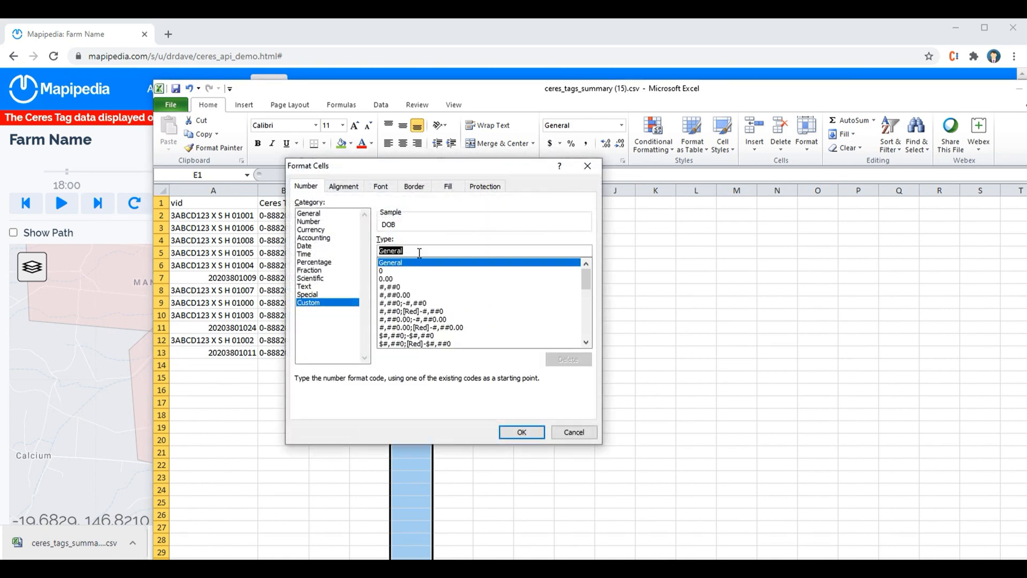
pyautogui.write('dd-')
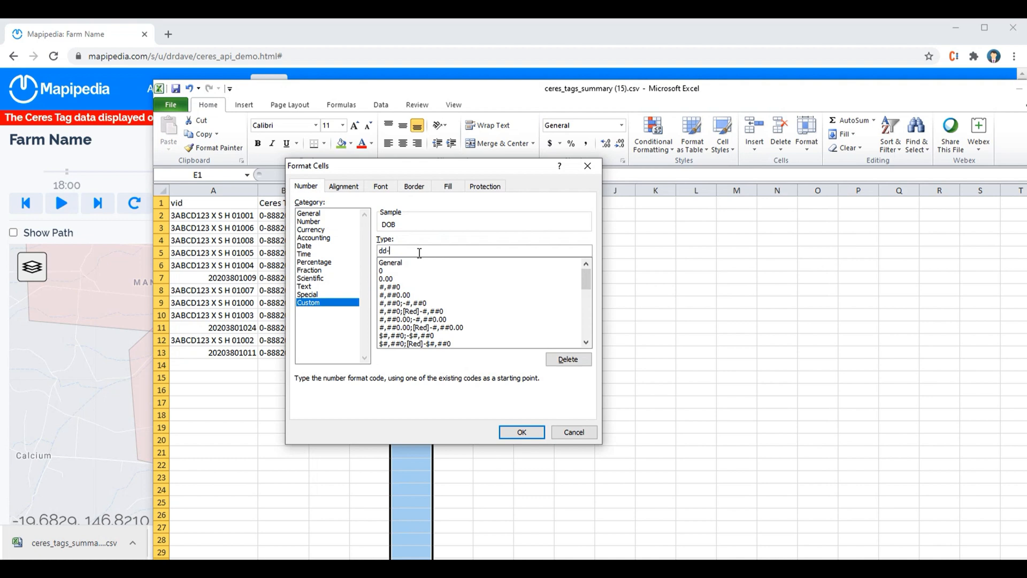
pyautogui.write('mmm-yyyy')
pyautogui.click(521, 431)
pyautogui.click(527, 376)
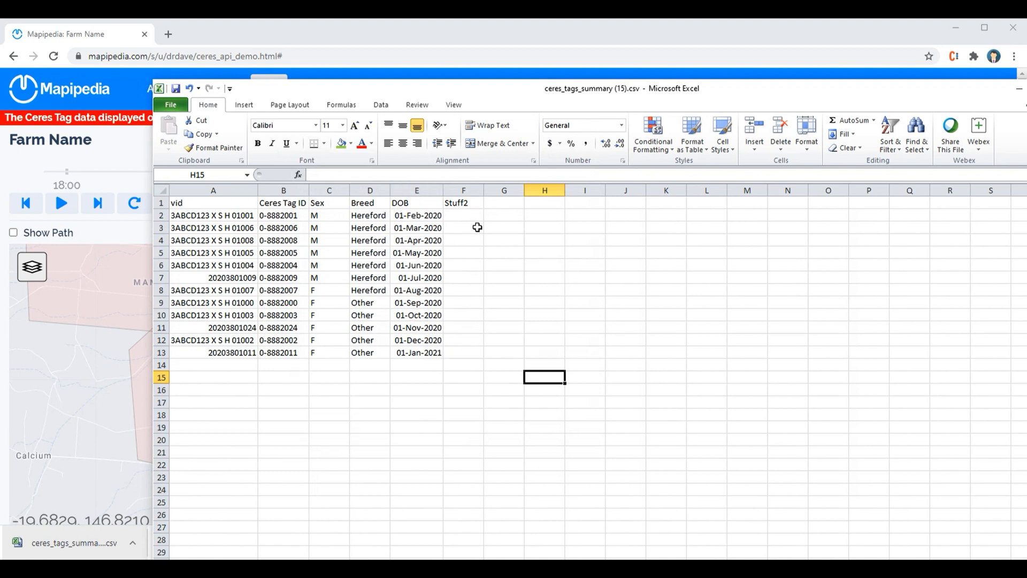
# Enter 1, 2 and 3 in the Stuff2 column and fill the number series down to row 13.
pyautogui.click(470, 216)
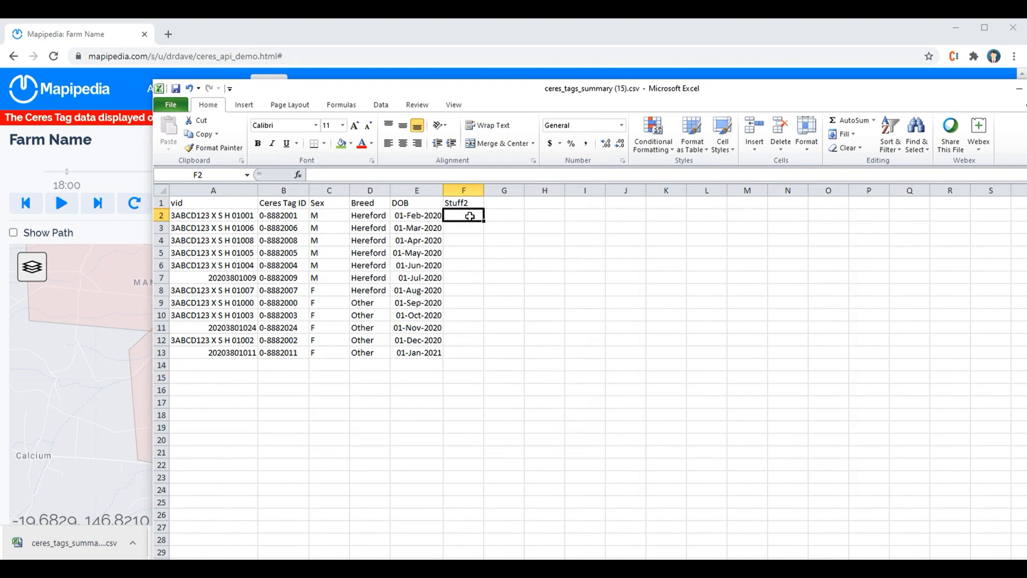
pyautogui.write('1')
pyautogui.press('Return')
pyautogui.write('2')
pyautogui.press('Return')
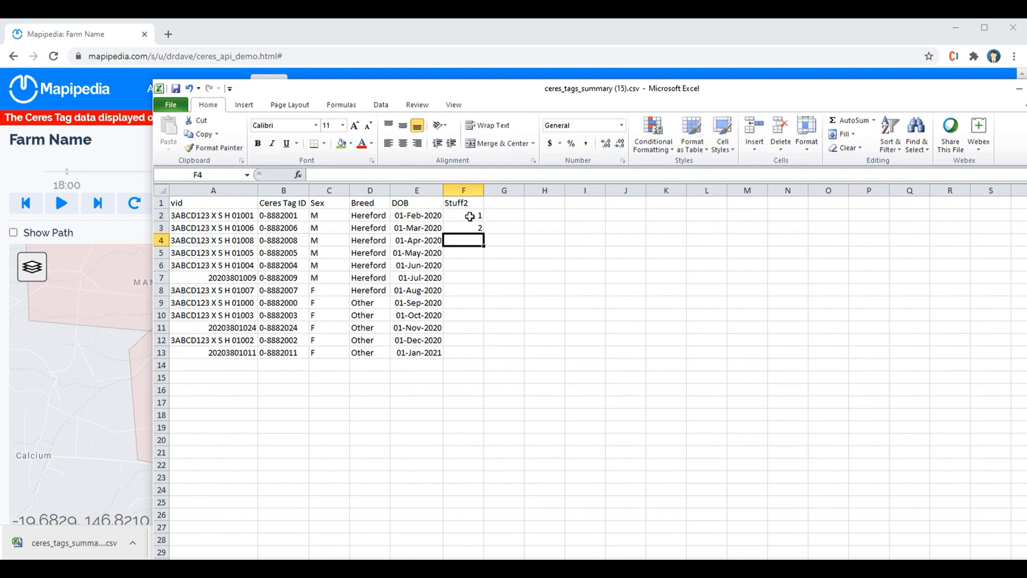
pyautogui.write('3')
pyautogui.press('Return')
pyautogui.press('Up')
pyautogui.press('Up')
pyautogui.moveTo(470, 216); pyautogui.dragTo(470, 240)
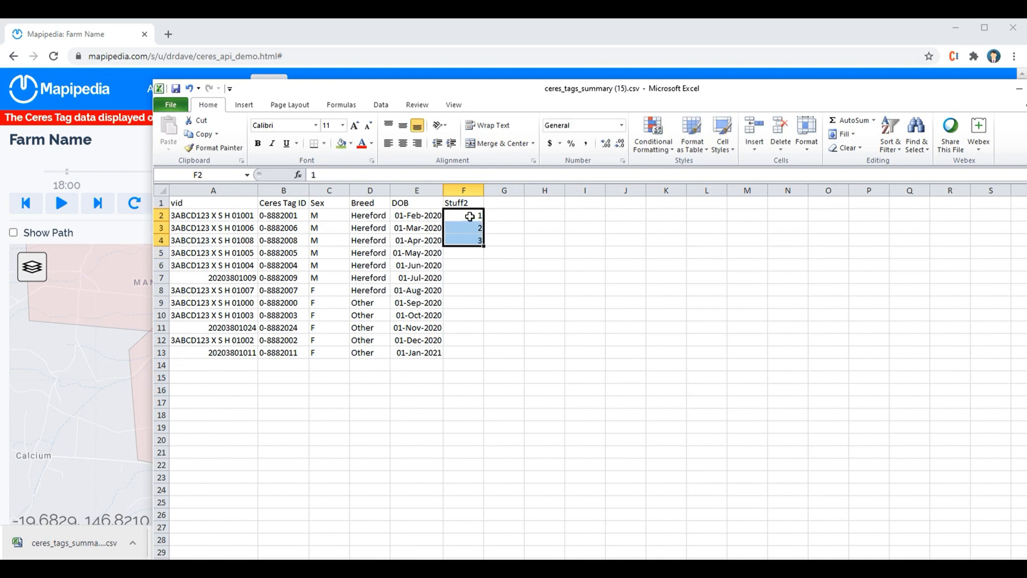
pyautogui.doubleClick(483, 246)
pyautogui.click(550, 264)
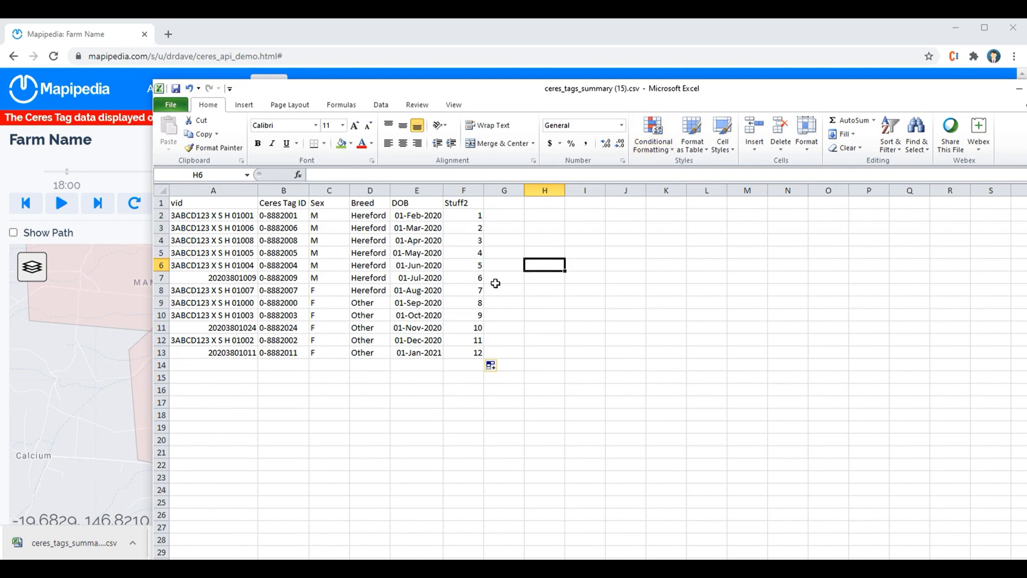
# Save the sheet keeping CSV format and upload ceres_tags_summary (15).csv as master data in Mapipedia.
pyautogui.hotkey('ctrl', 's')
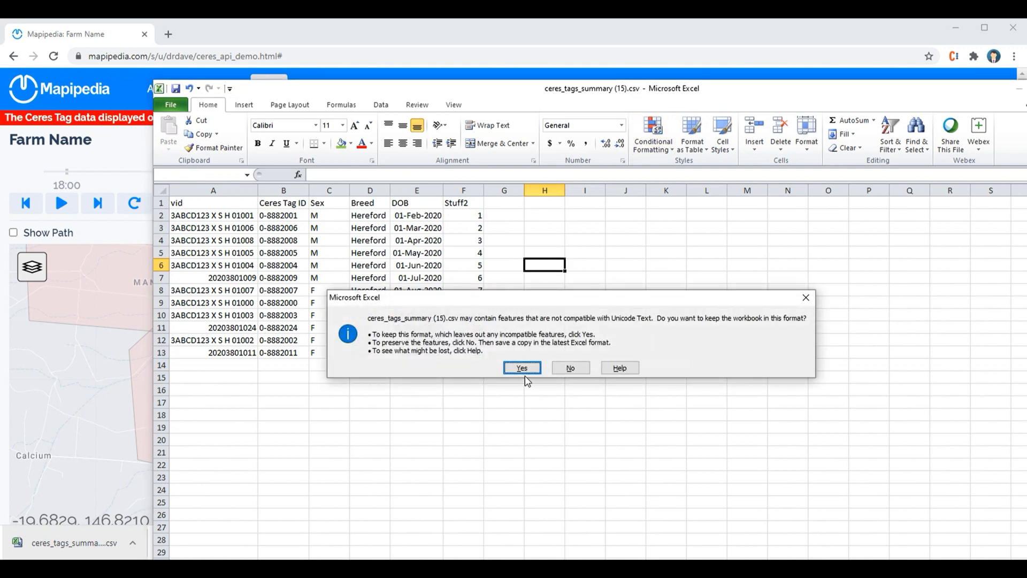
pyautogui.click(522, 368)
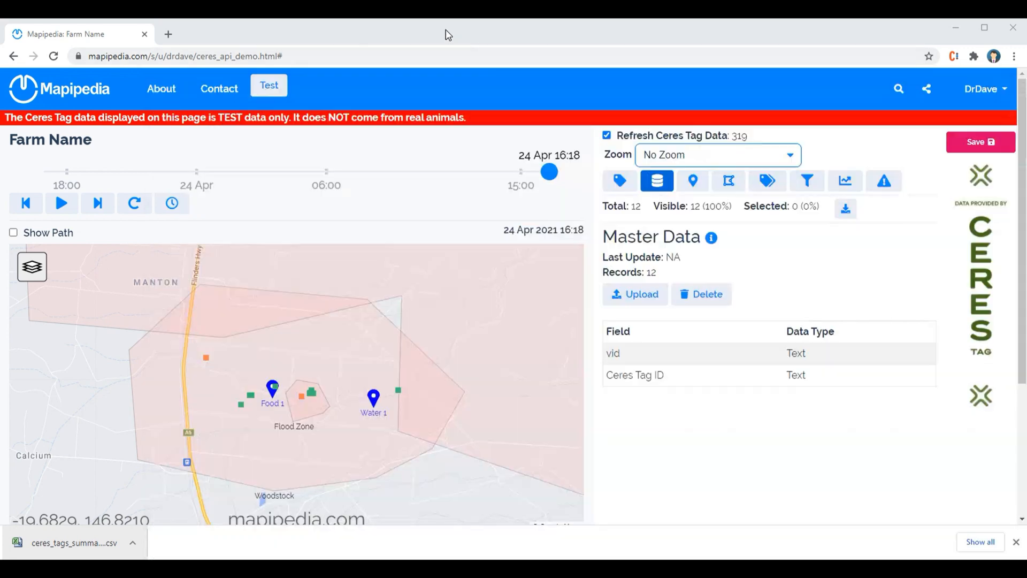
pyautogui.click(450, 34)
pyautogui.click(645, 303)
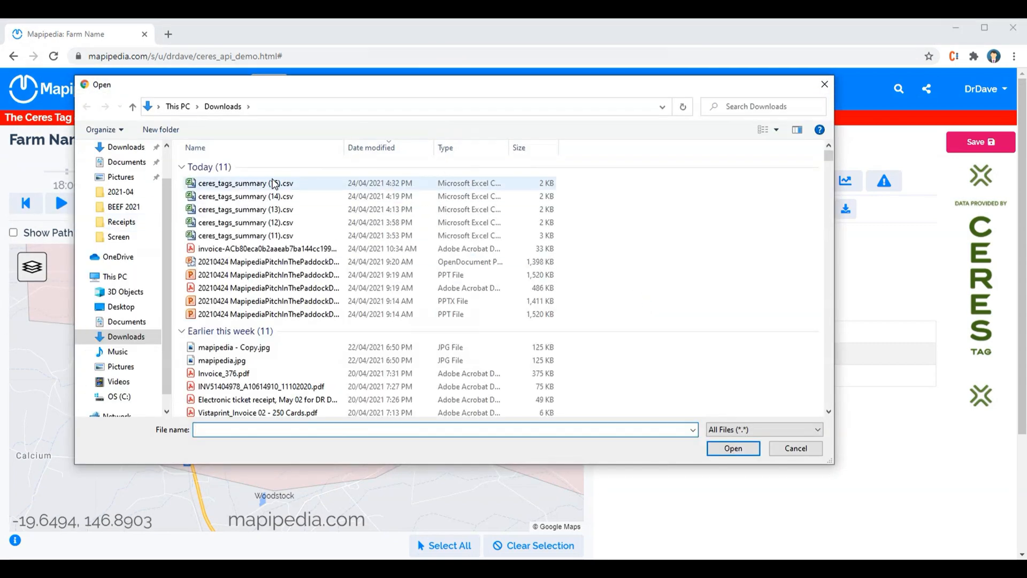
pyautogui.click(249, 183)
pyautogui.click(733, 448)
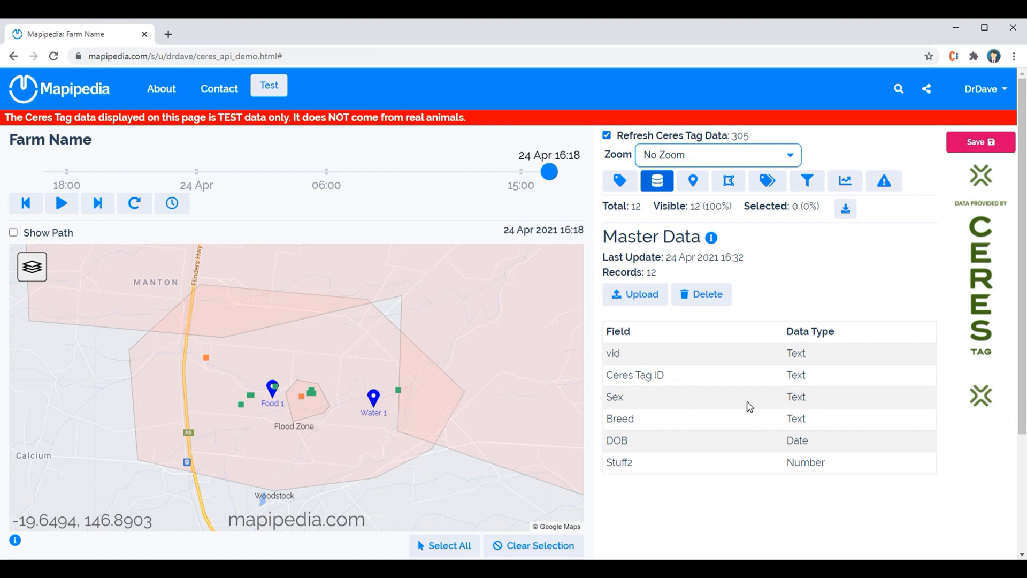
# Inspect the master data field types and the tag details shown on the map for the new attributes.
pyautogui.doubleClick(797, 394)
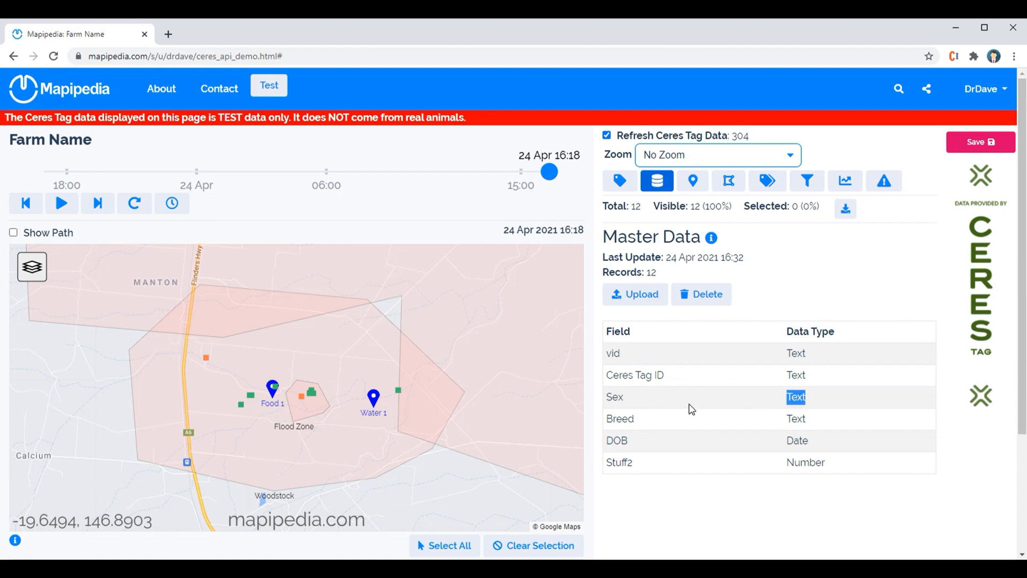
pyautogui.doubleClick(794, 419)
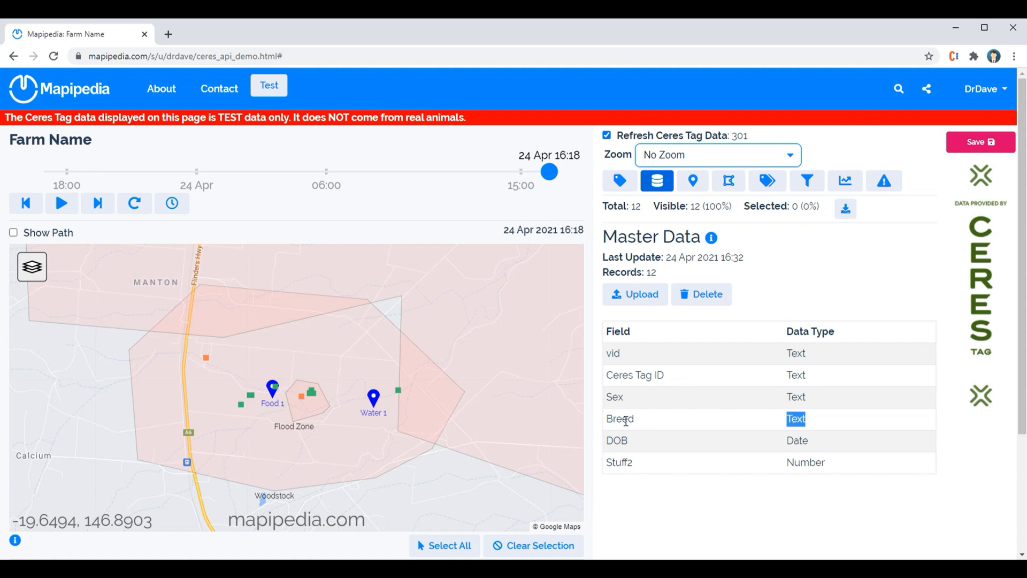
pyautogui.doubleClick(798, 441)
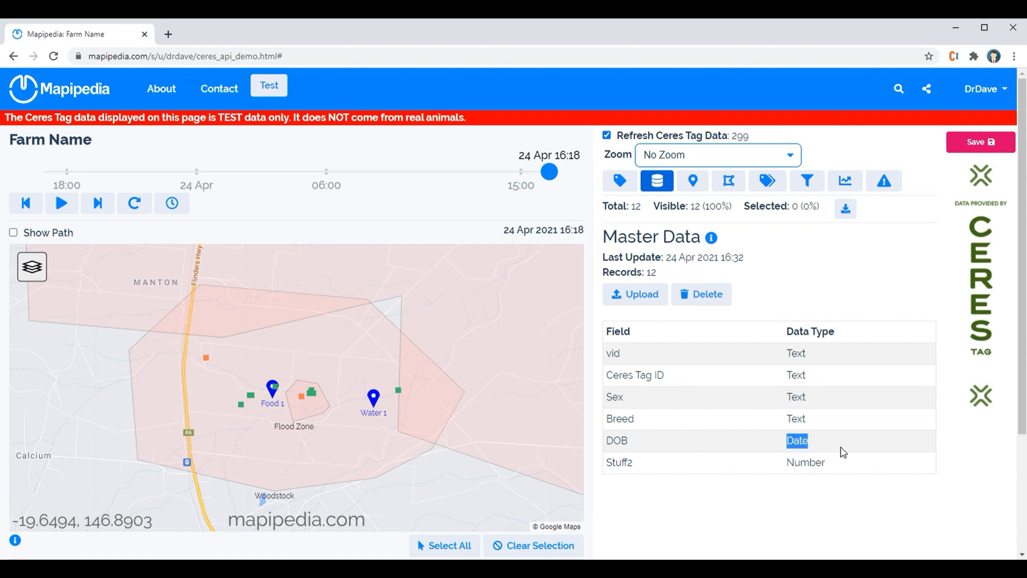
pyautogui.click(815, 467)
pyautogui.doubleClick(815, 467)
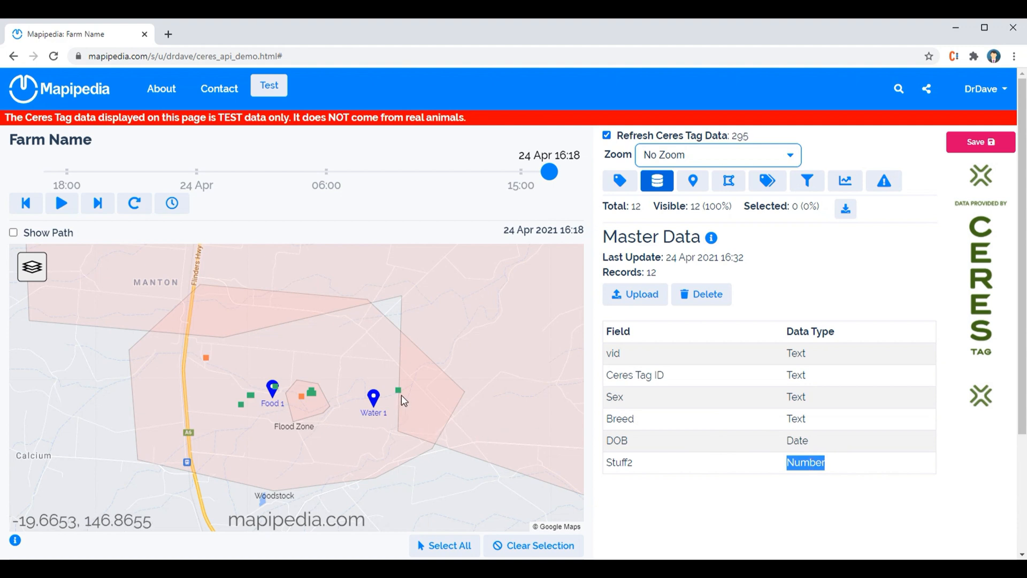
pyautogui.moveTo(402, 396)
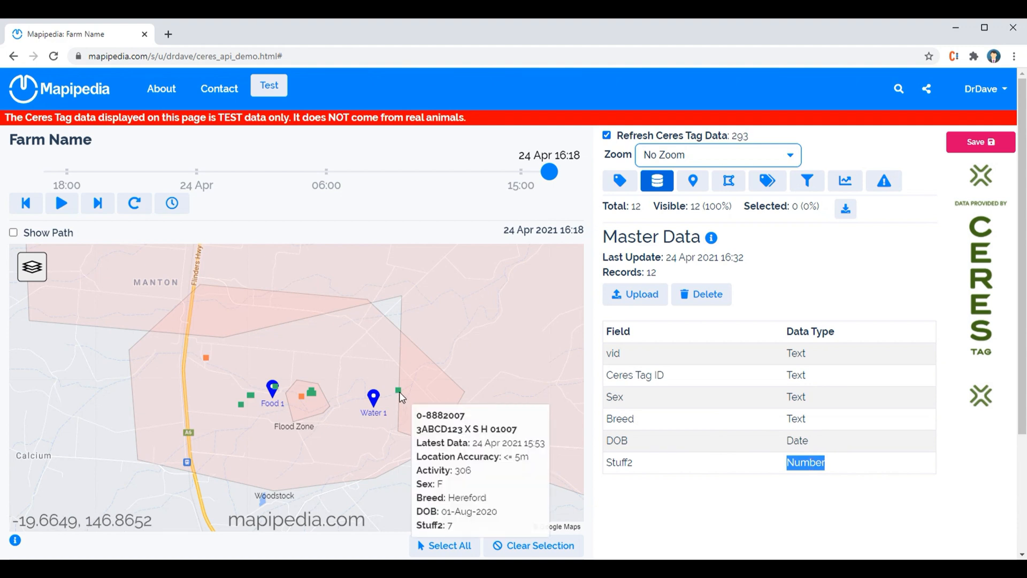
pyautogui.moveTo(312, 399)
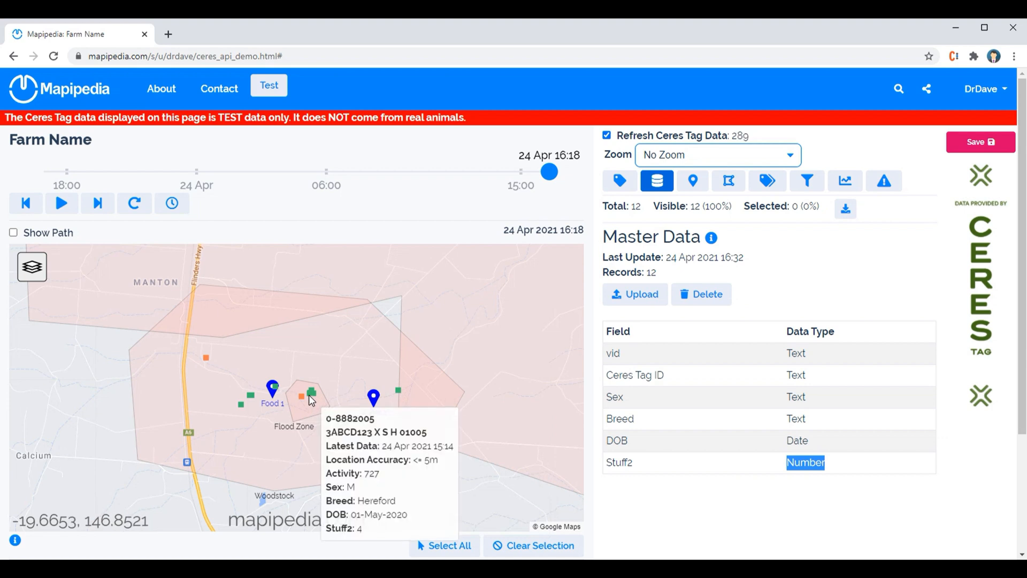
pyautogui.moveTo(207, 356)
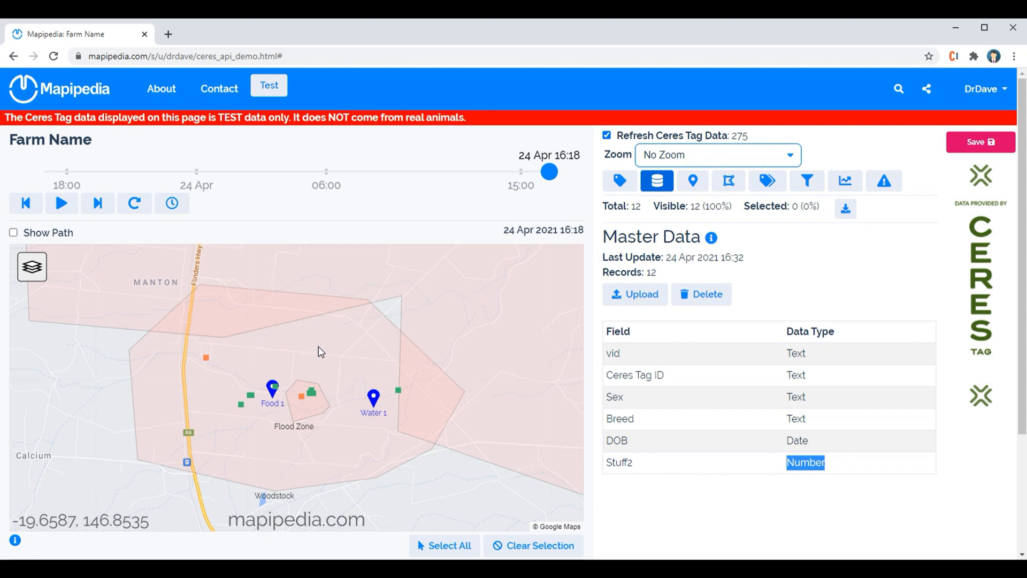
# Save the Mapipedia page as Unlisted, ticking the agreement that links are for internal purposes only.
pyautogui.click(875, 474)
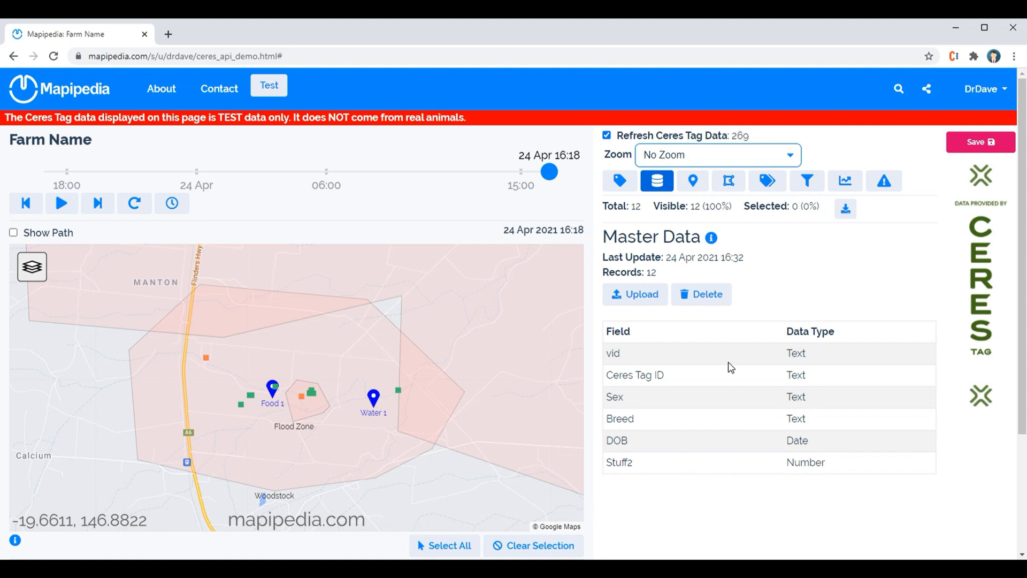
pyautogui.click(957, 146)
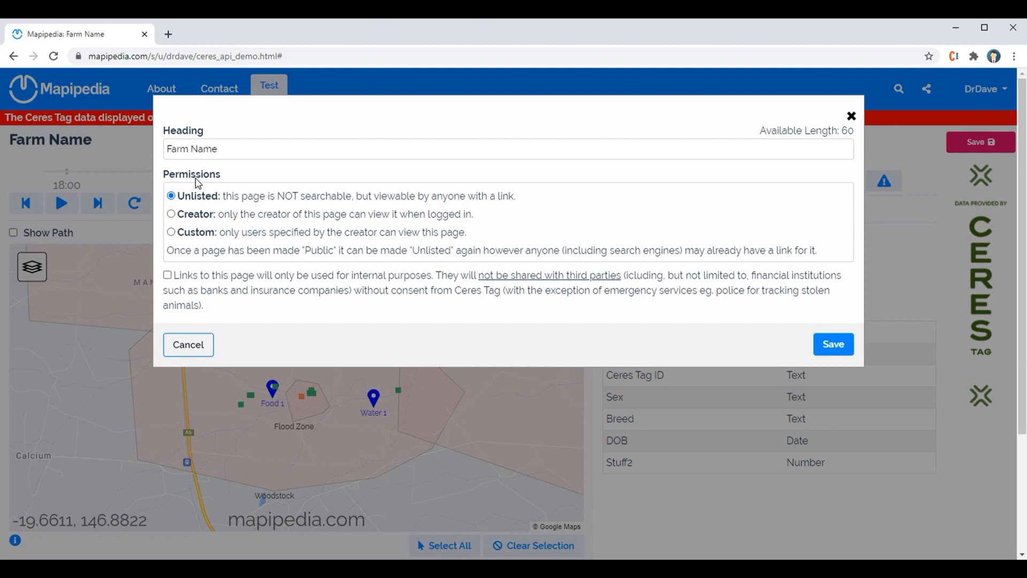
pyautogui.click(172, 215)
pyautogui.click(193, 199)
pyautogui.click(167, 275)
pyautogui.click(836, 346)
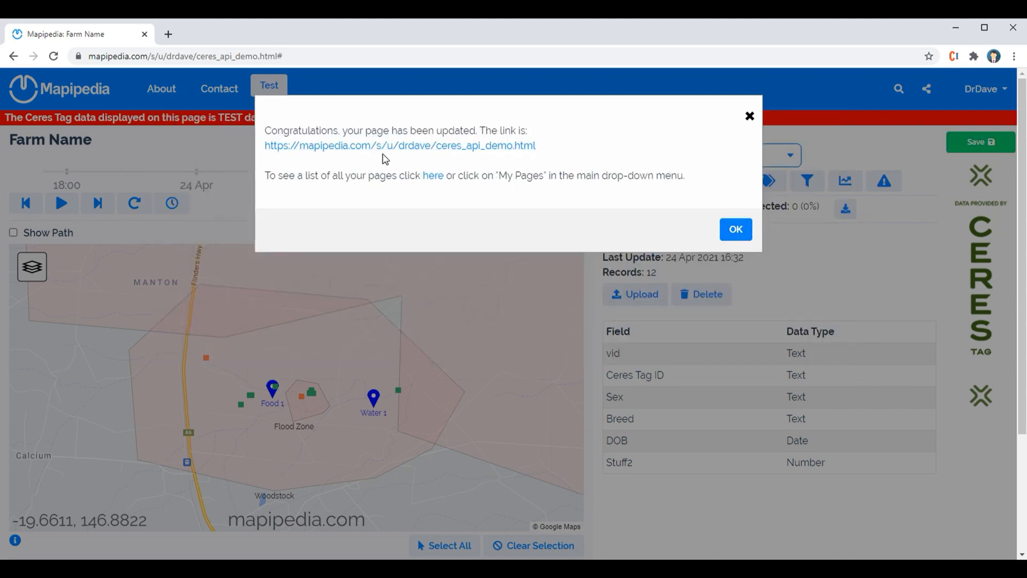
pyautogui.click(733, 231)
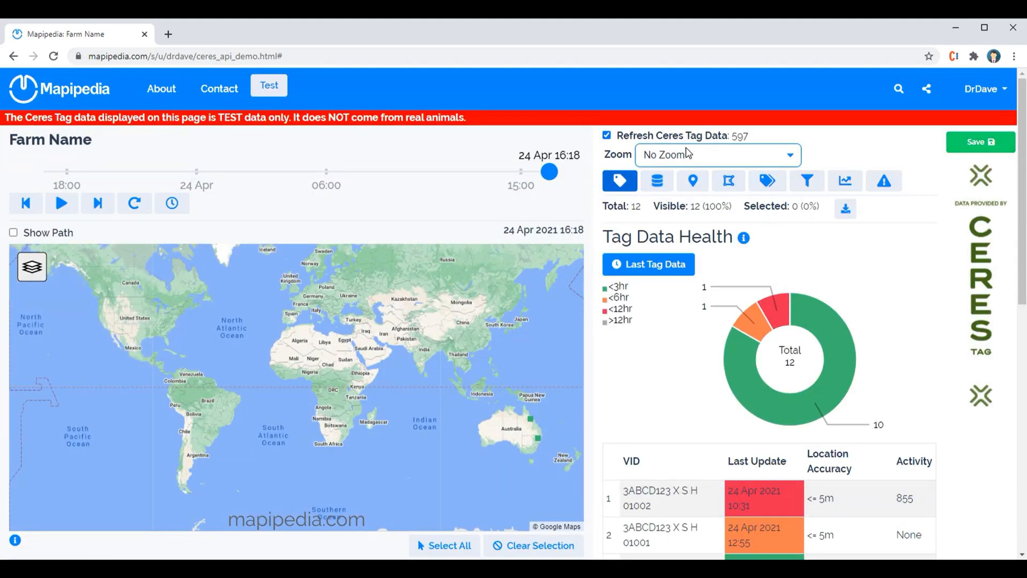
# Set the map zoom to Geofence: Woodstock.
pyautogui.click(697, 159)
pyautogui.click(695, 198)
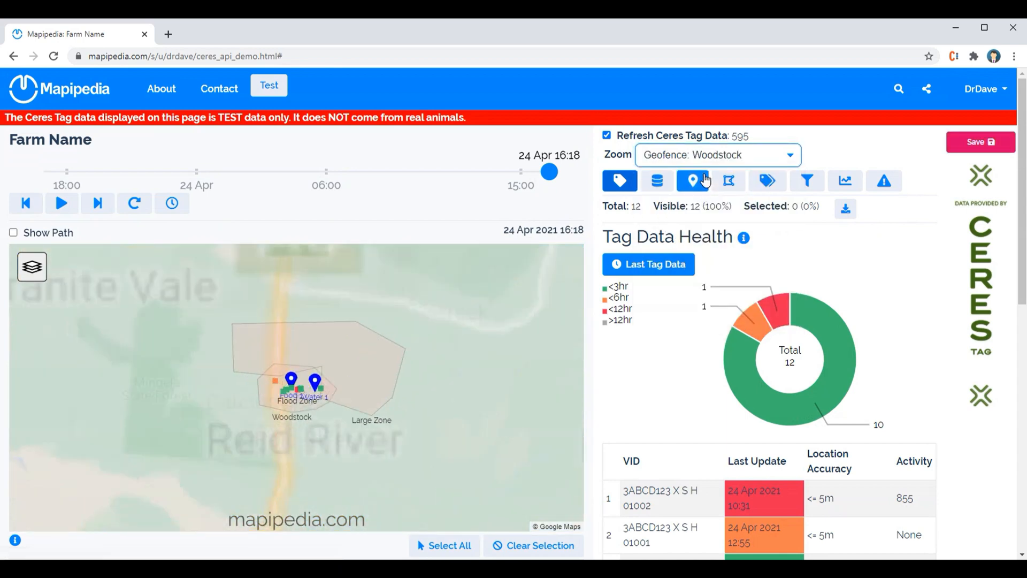
# Turn off Refresh Ceres Tag Data and switch to the Master Data view.
pyautogui.click(607, 135)
pyautogui.moveTo(397, 393)
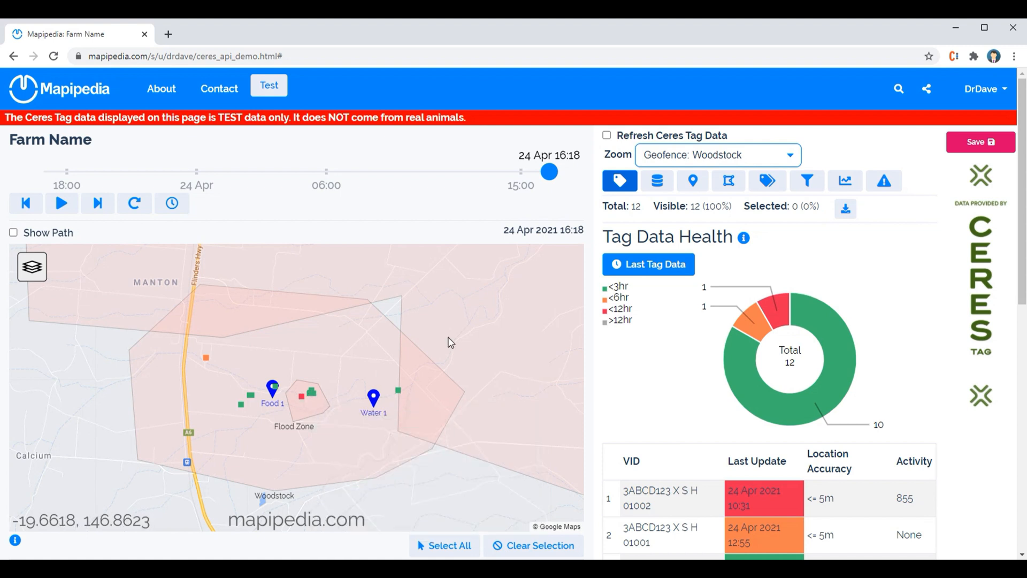
pyautogui.click(657, 183)
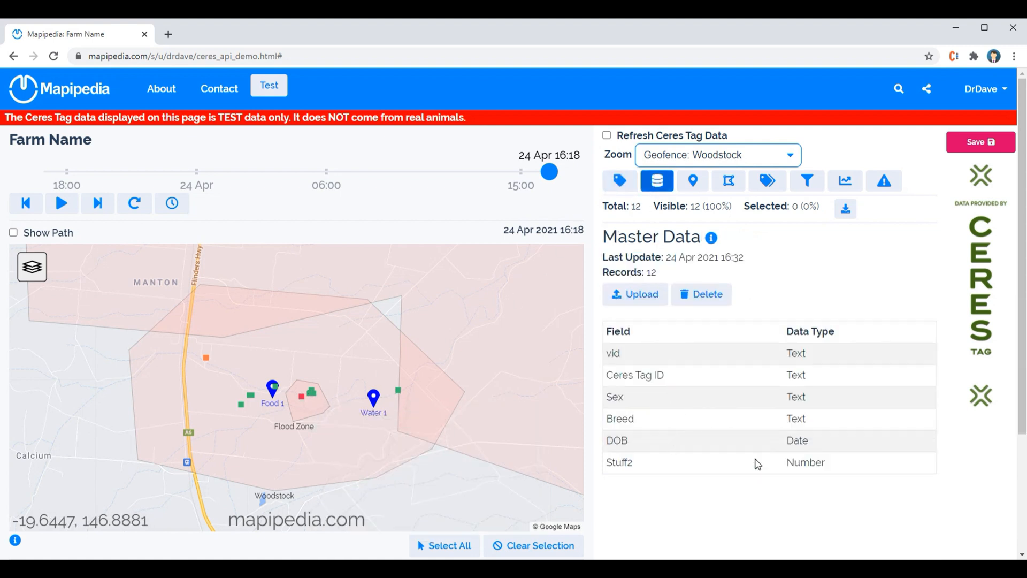